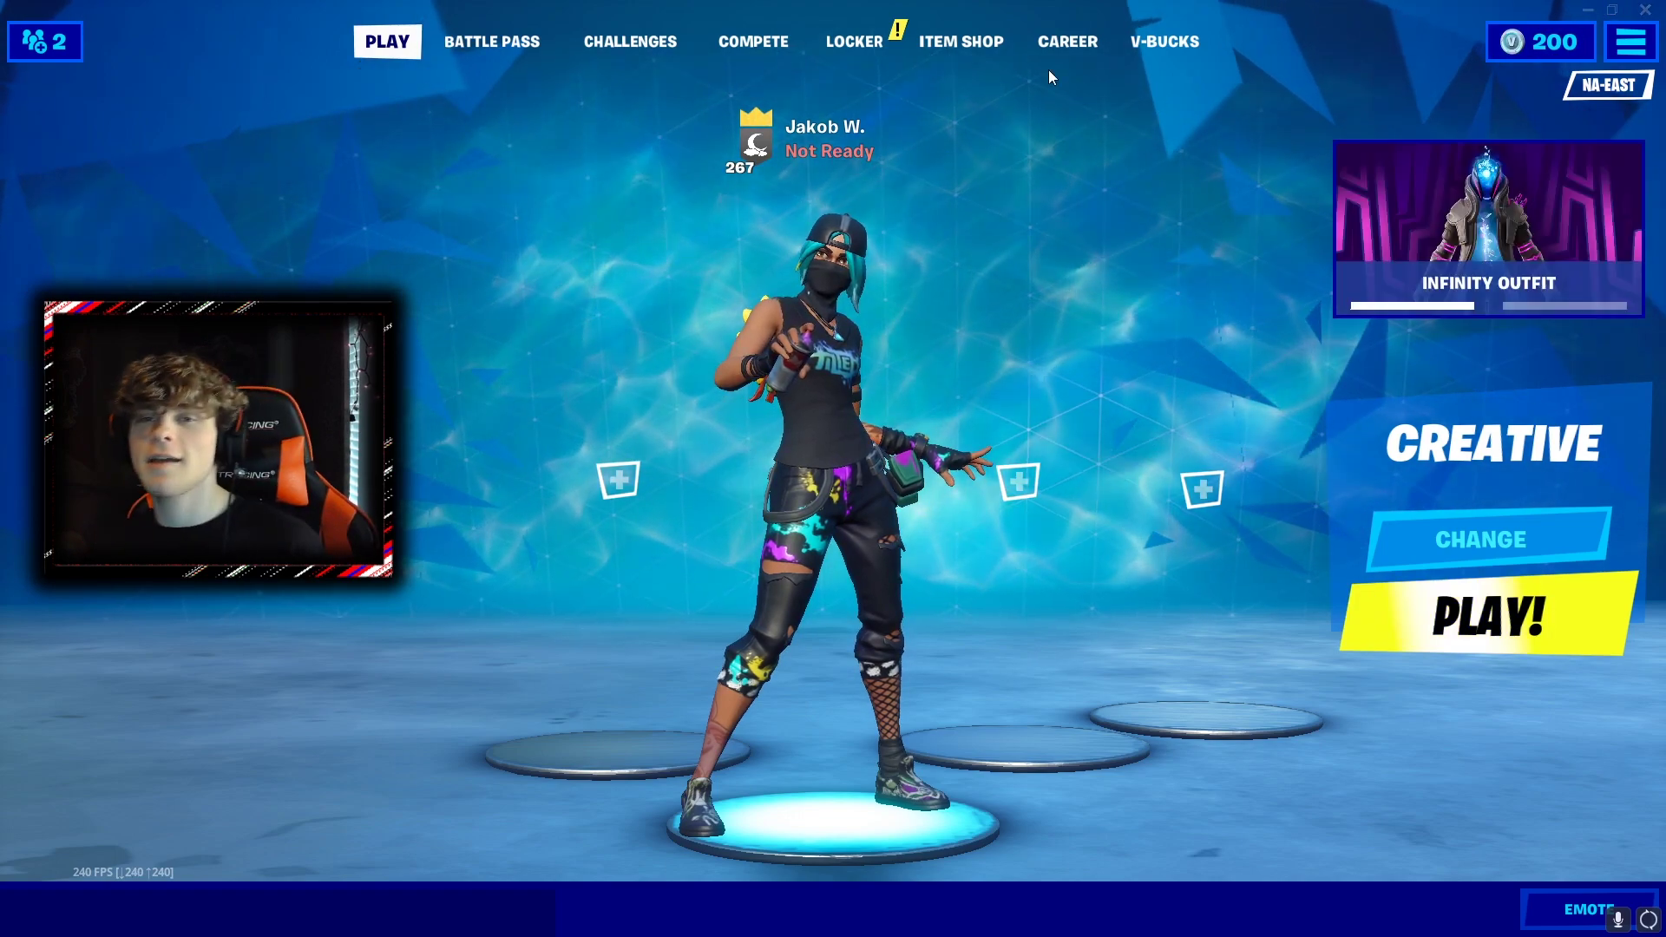
Open the Item Shop's Support a Creator form and enter a creator code in its field.
{"action": "left_click", "coordinate": [989, 44]}
{"action": "left_click", "coordinate": [1553, 907]}
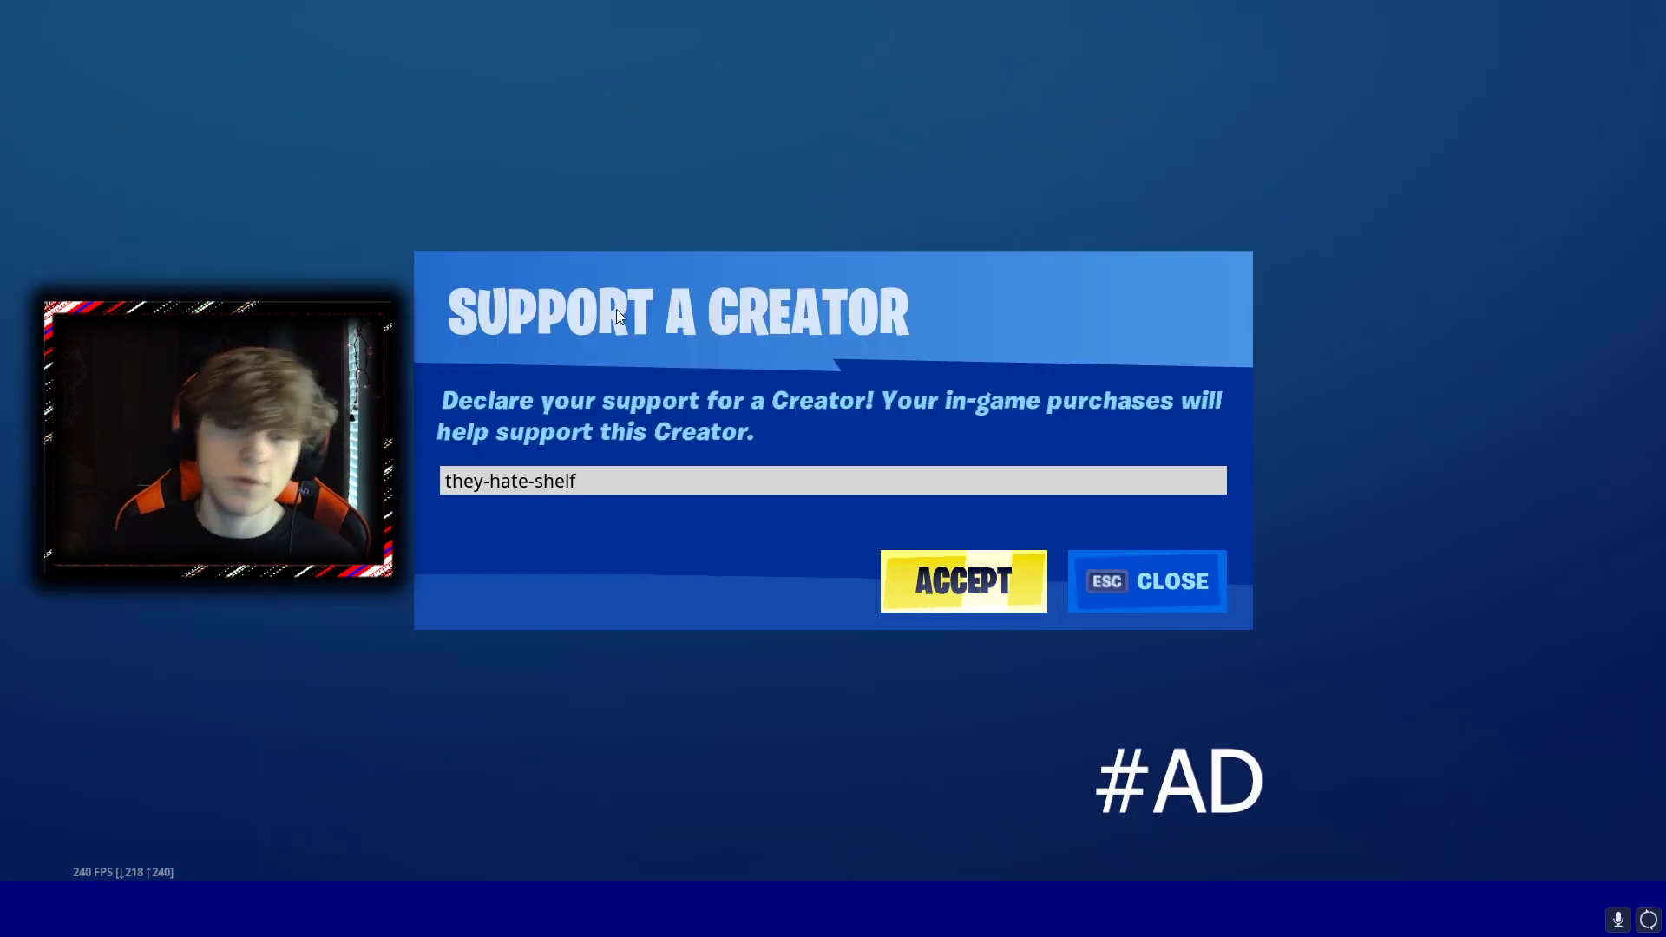
{"action": "left_click", "coordinate": [726, 470]}
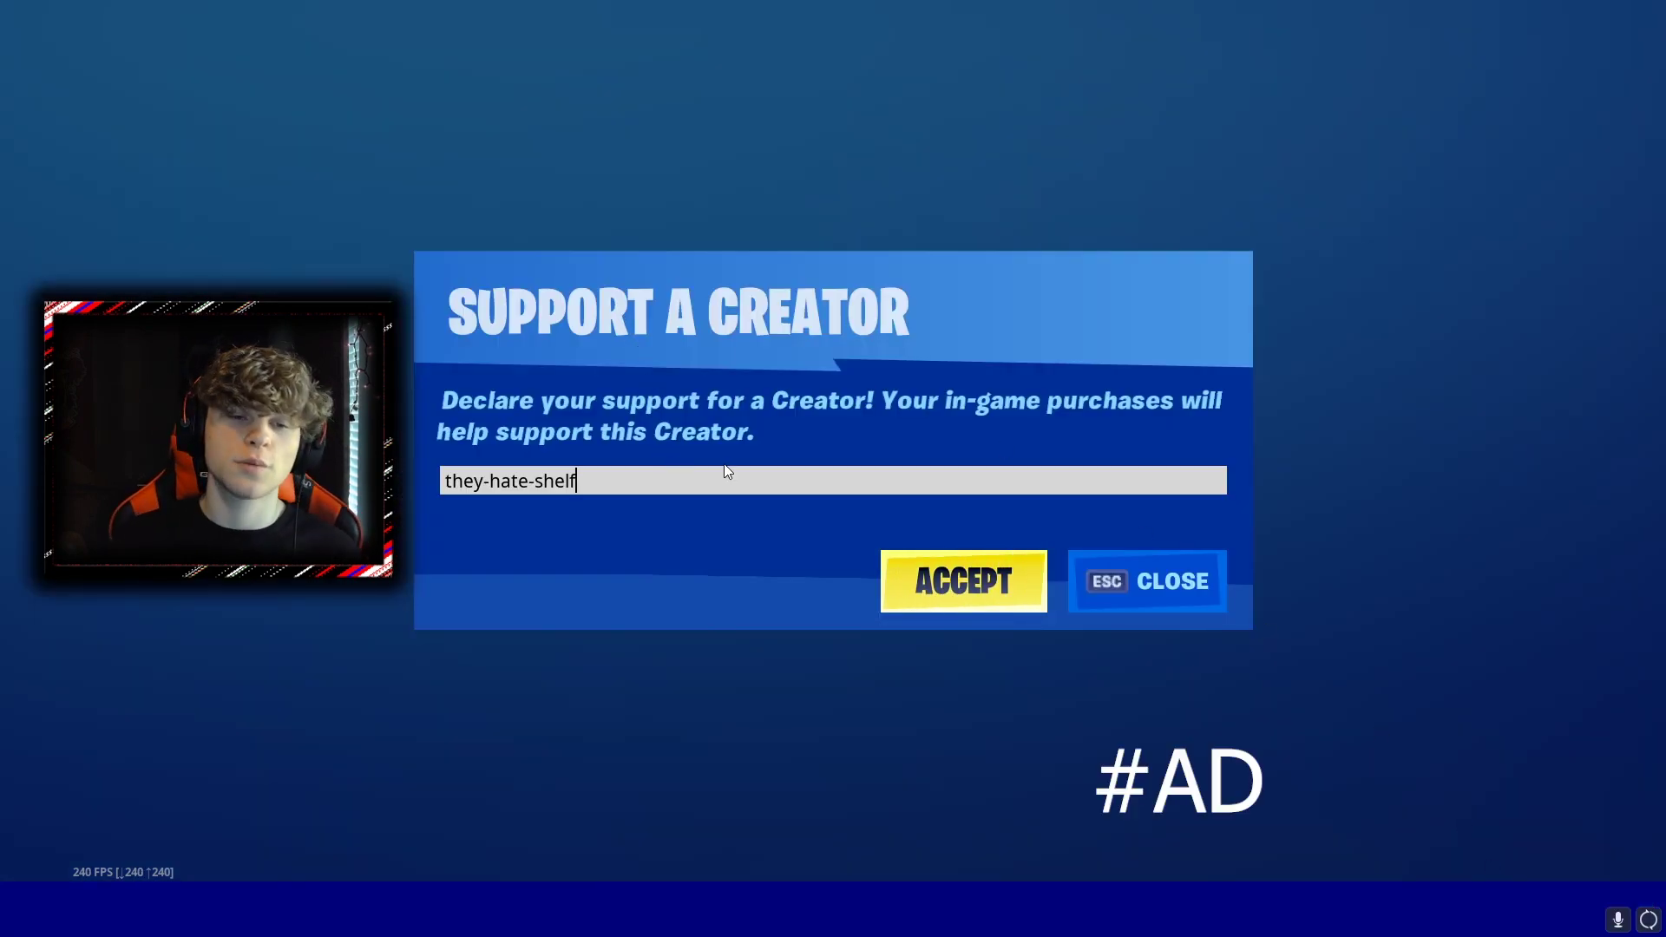
Confirm the creator support, then load ds4windows.com in Chrome.
{"action": "left_click", "coordinate": [946, 588]}
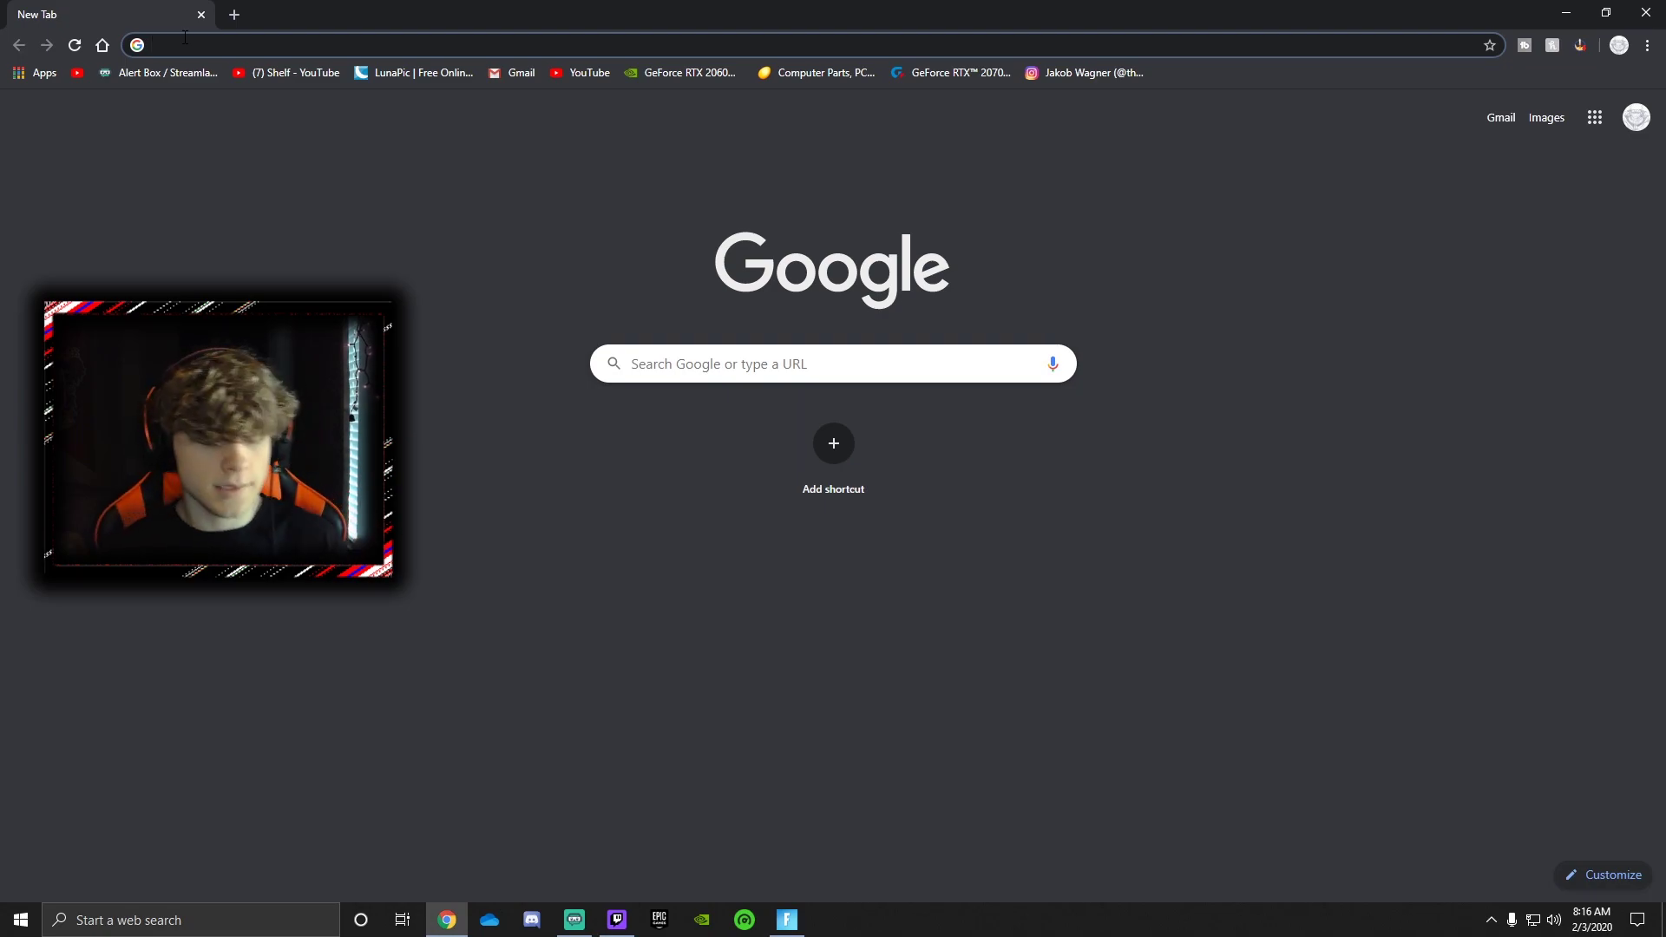
{"action": "type", "text": "ds4"}
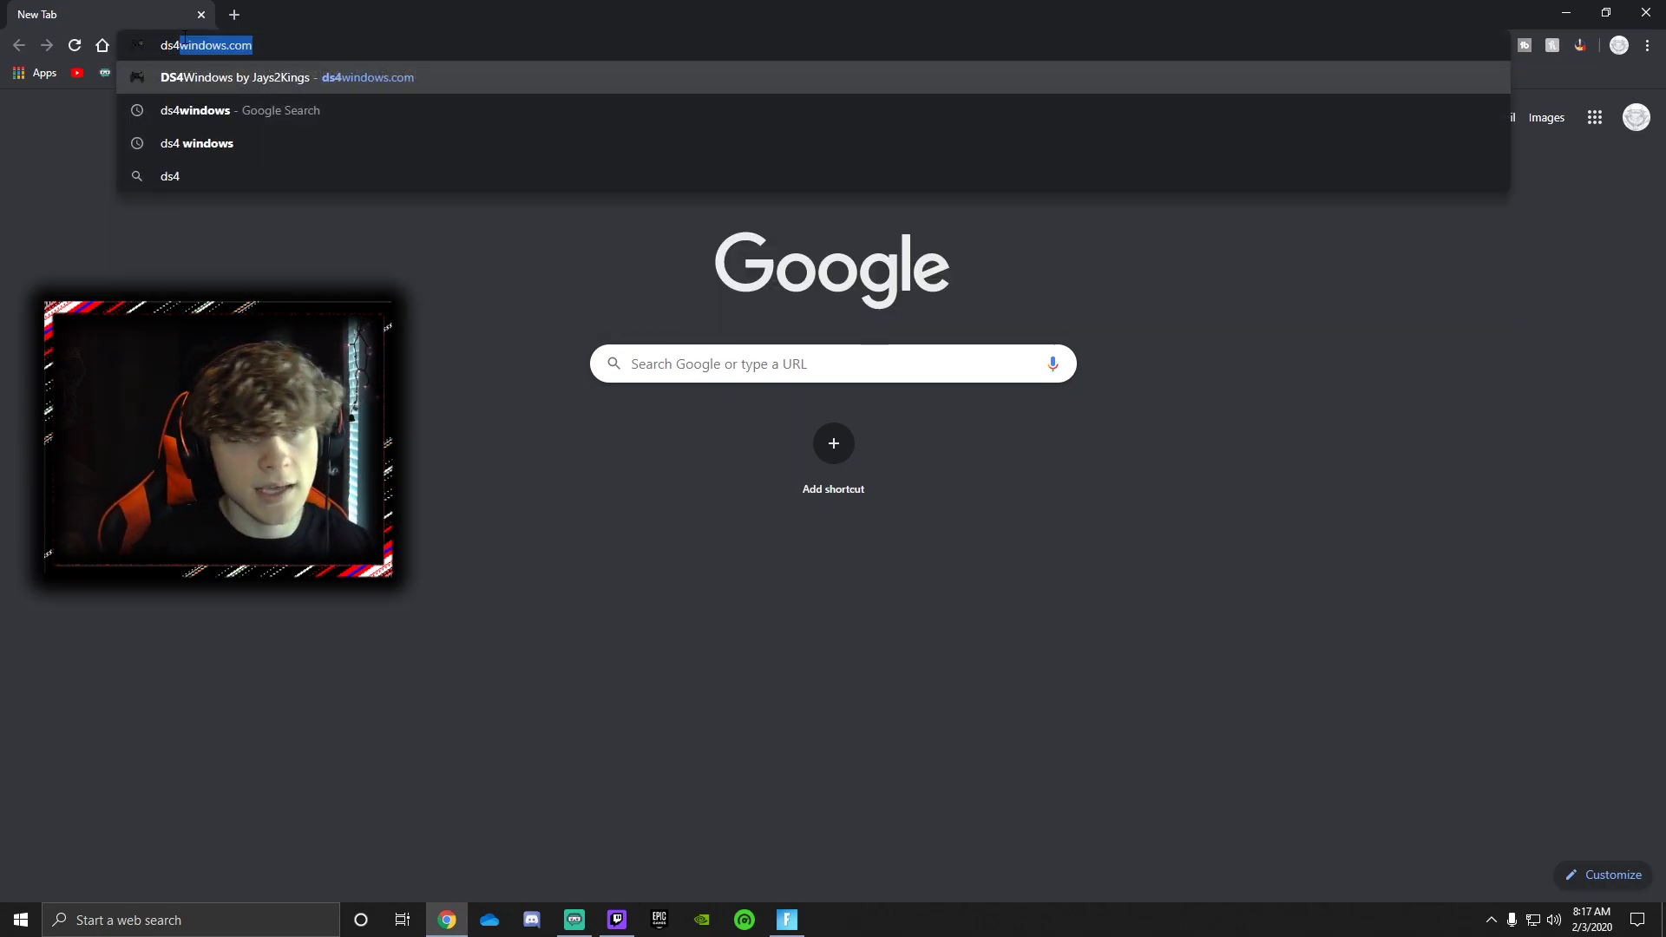
{"action": "type", "text": "windows.co"}
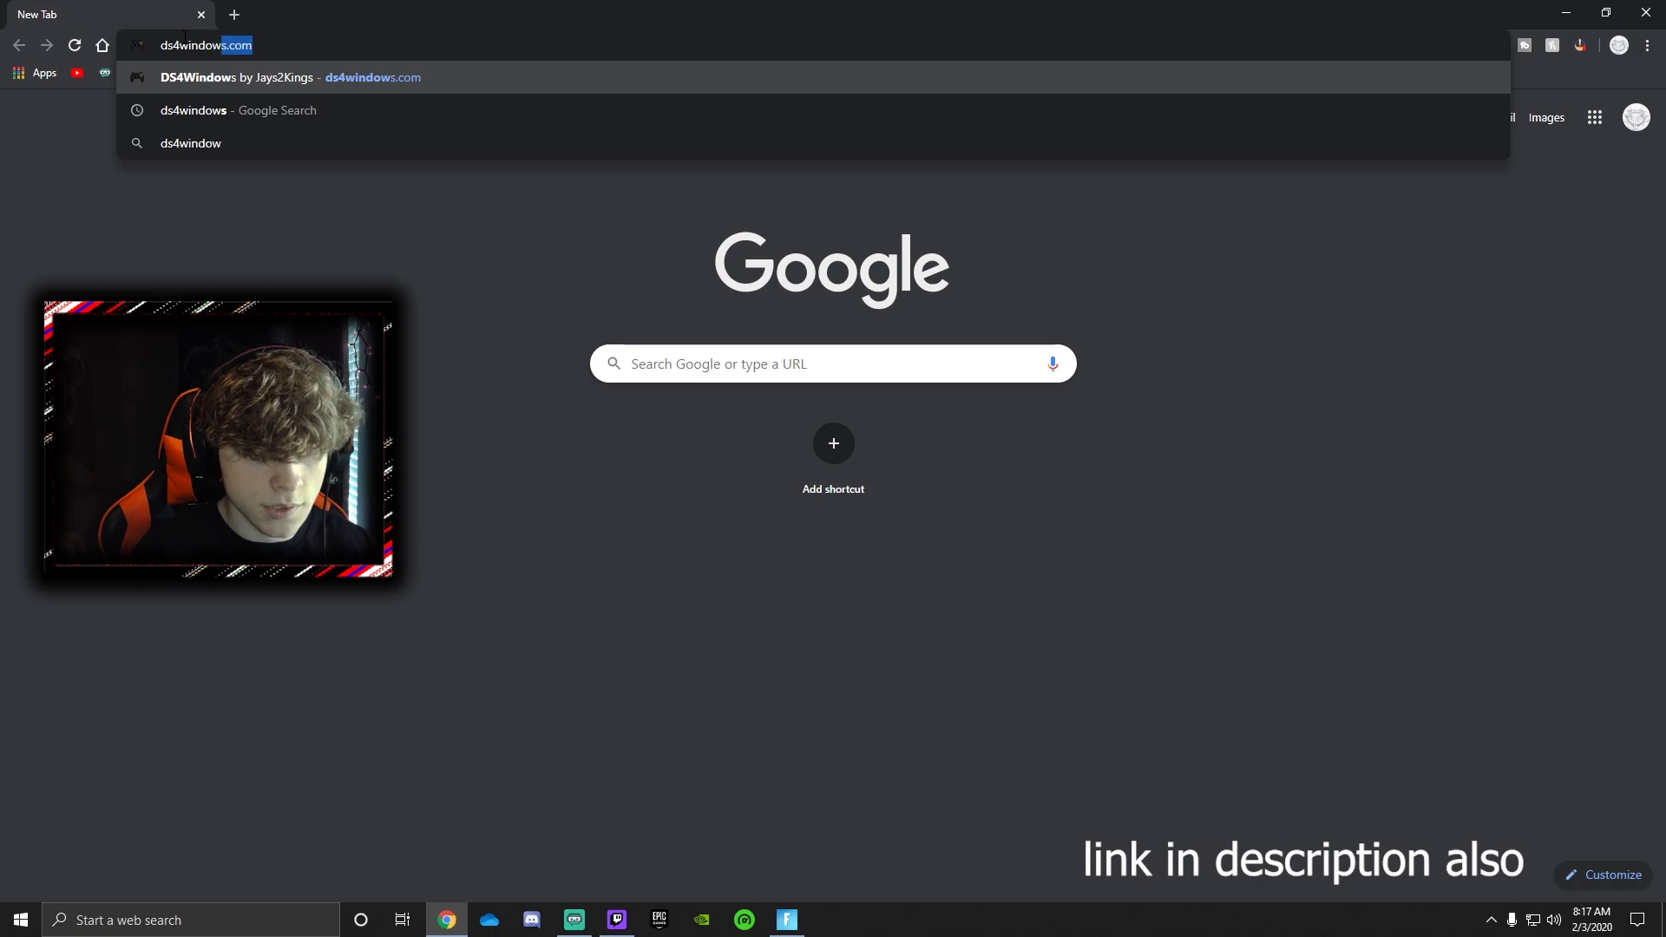
{"action": "type", "text": "m"}
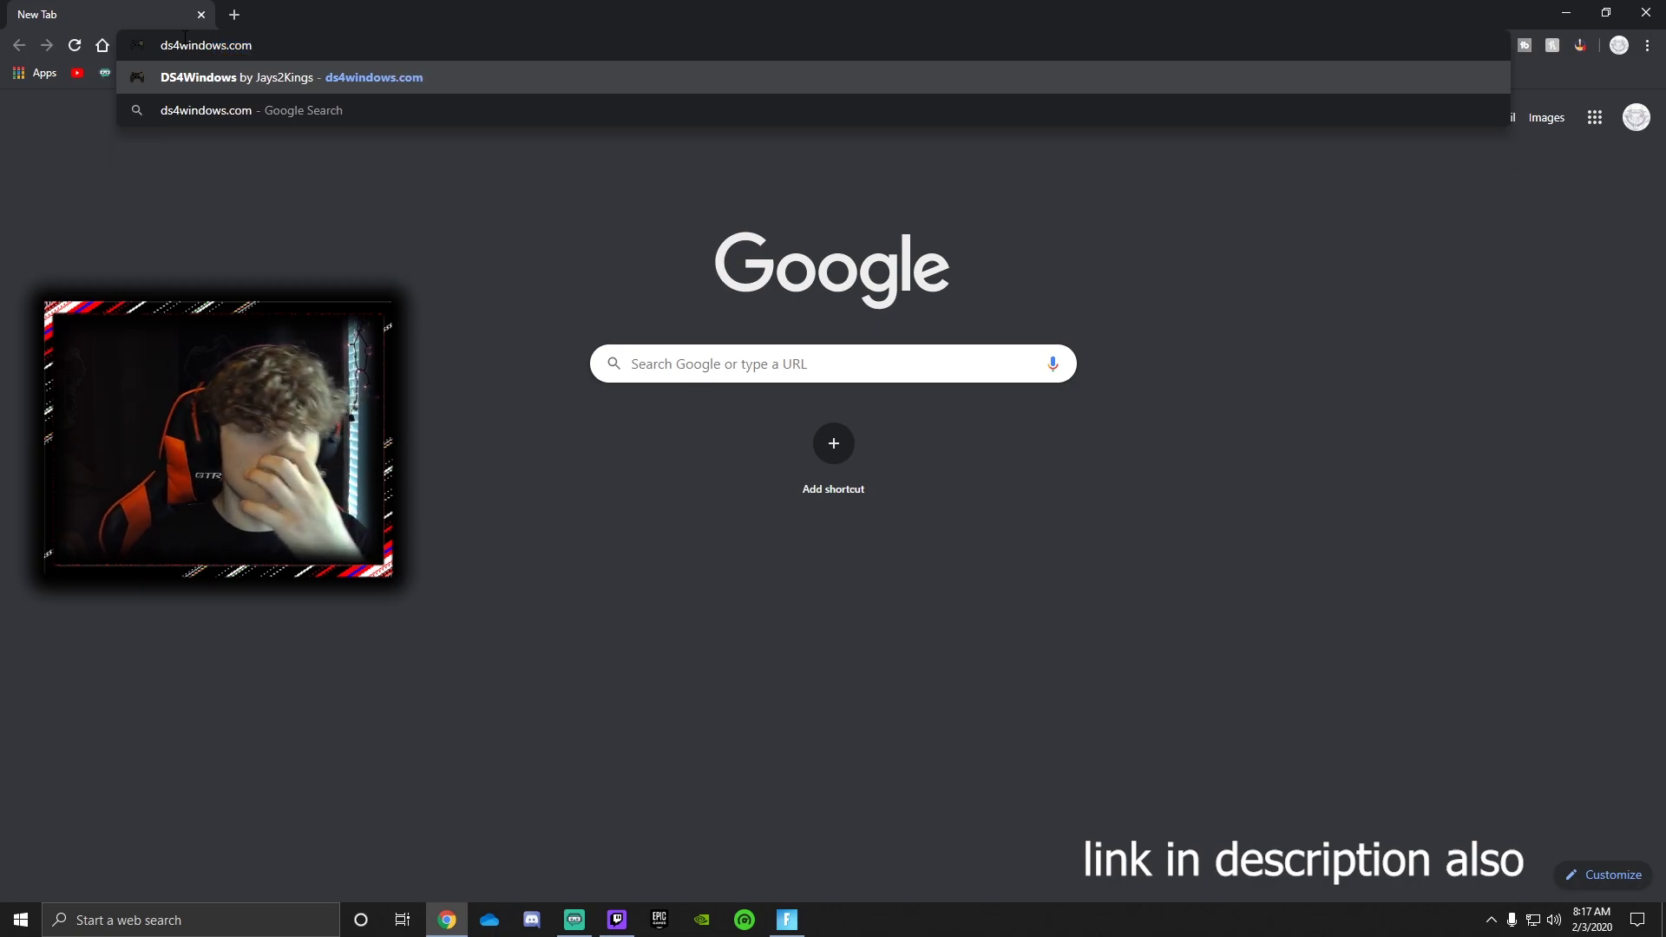
{"action": "key", "text": "Return"}
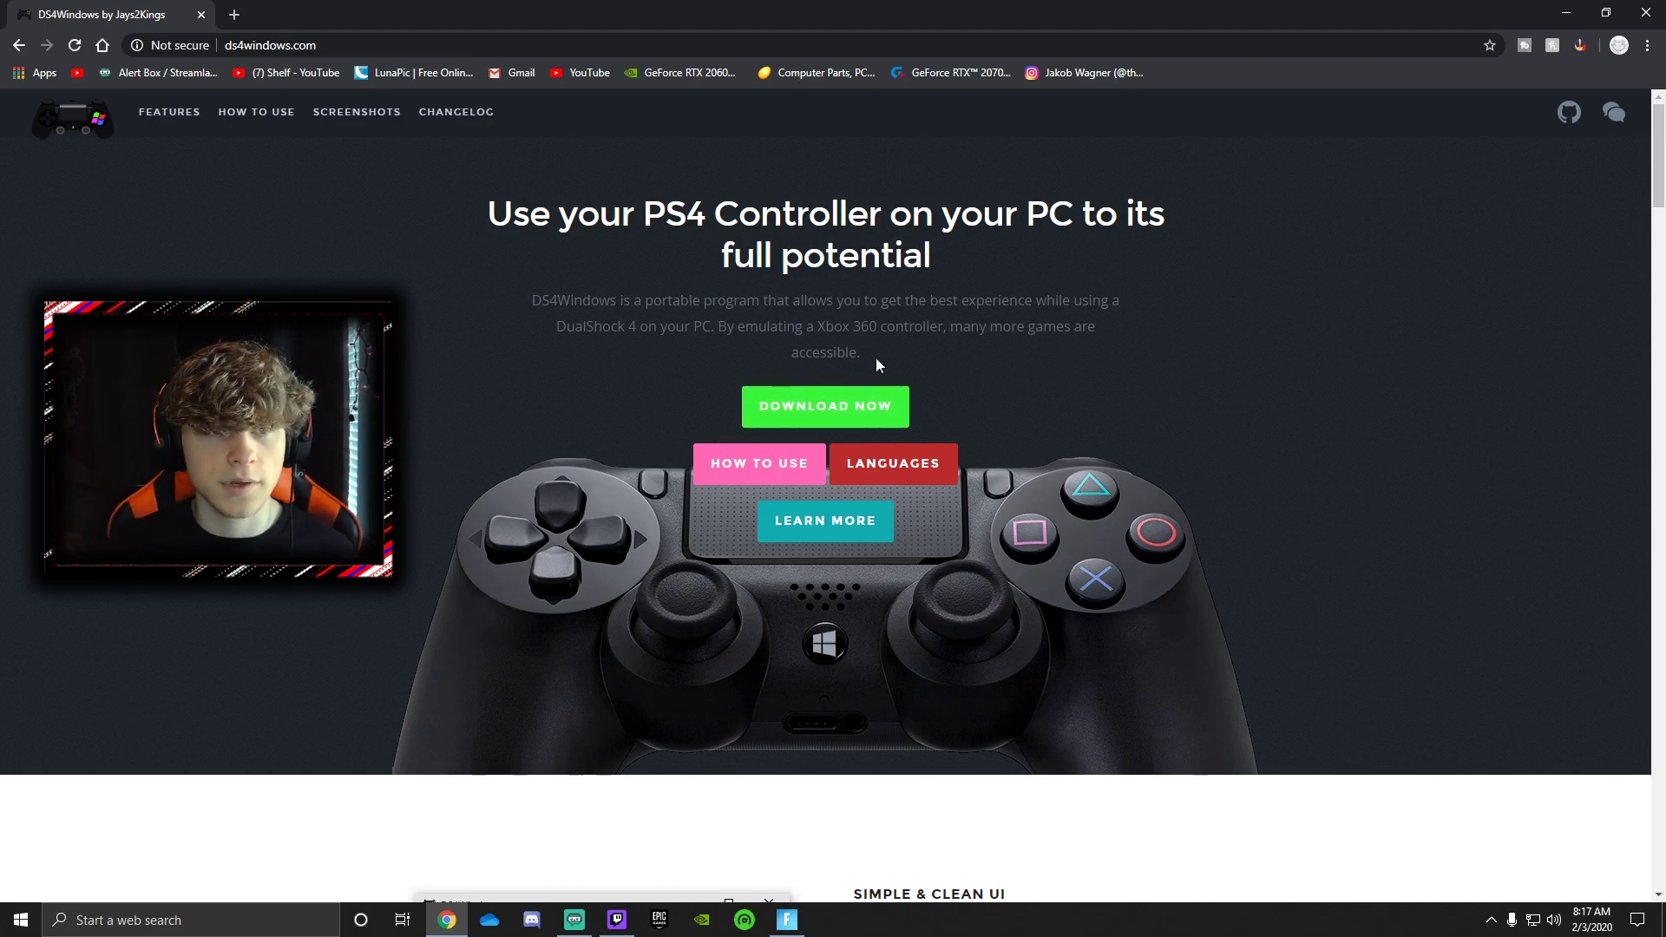
Download DS4Windows.zip from the 1.4.52 release Assets on GitHub.
{"action": "left_click", "coordinate": [825, 406]}
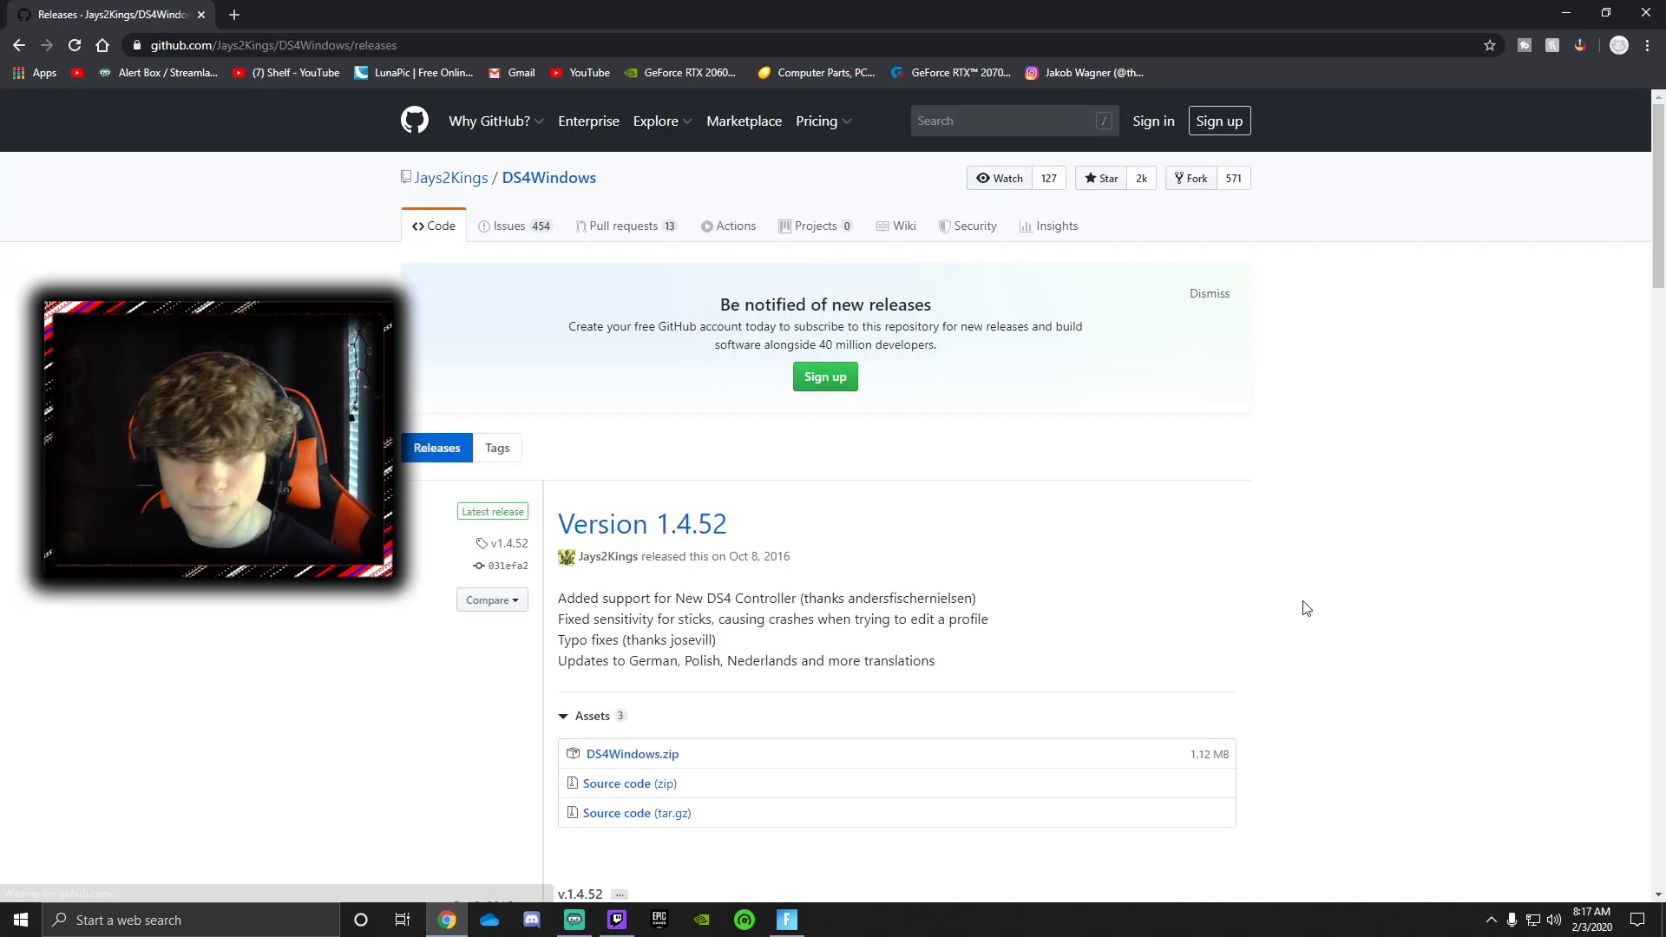
{"action": "scroll", "coordinate": [822, 697], "scroll_direction": "down", "scroll_amount": 2}
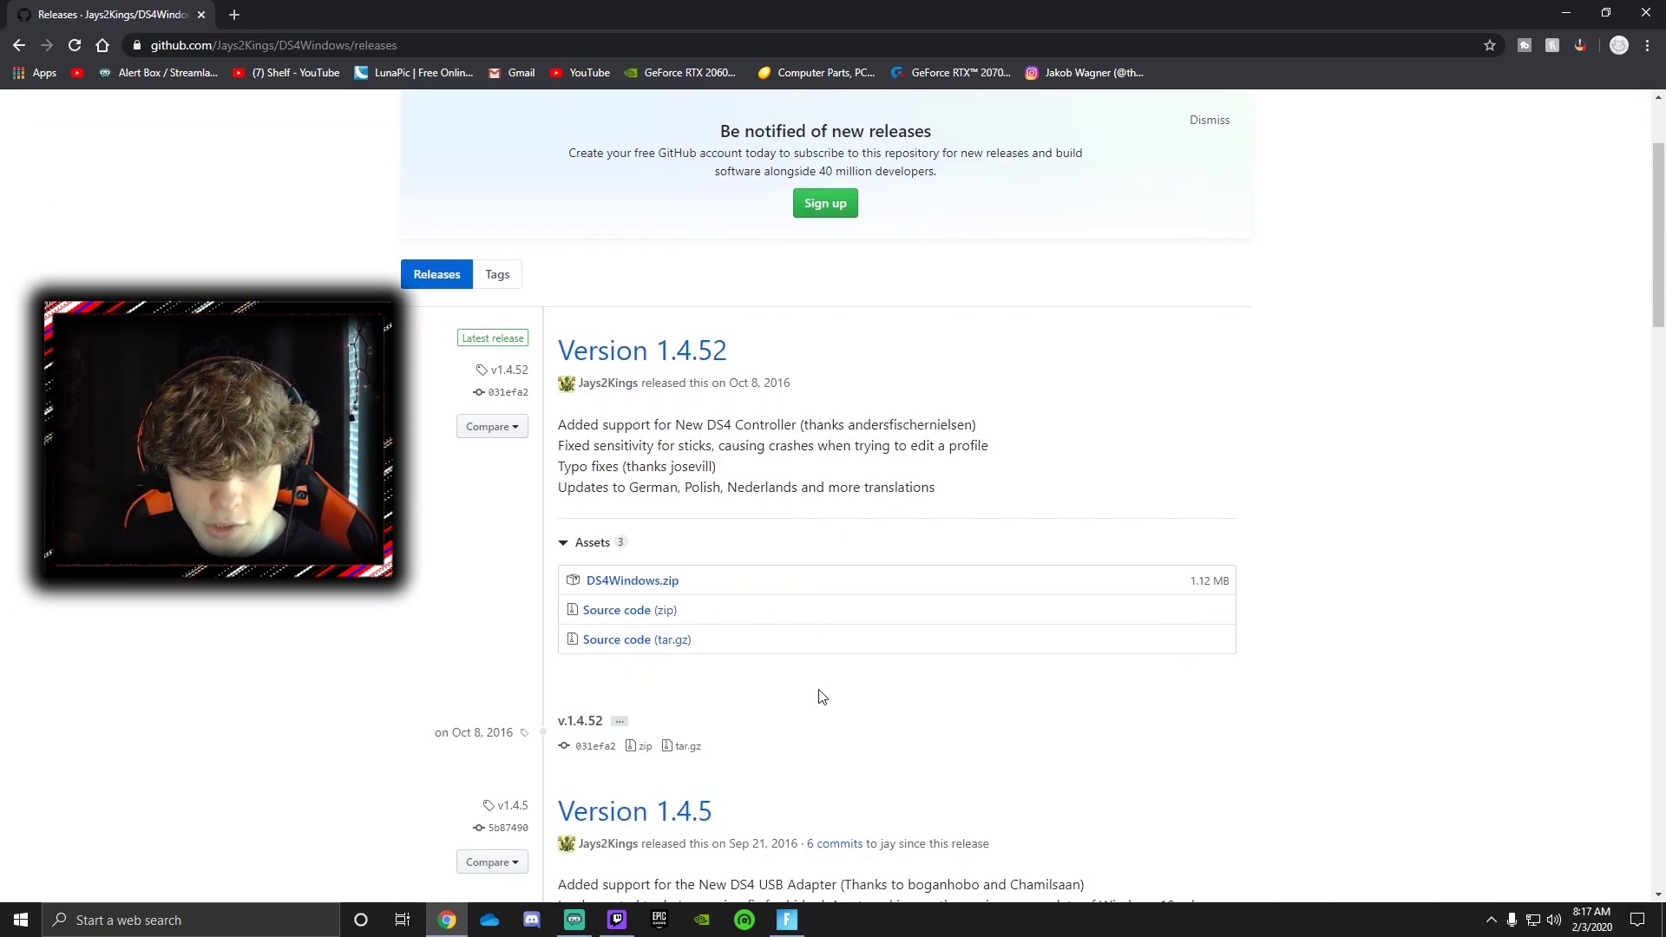
{"action": "scroll", "coordinate": [833, 694], "scroll_direction": "down", "scroll_amount": 1}
{"action": "scroll", "coordinate": [866, 686], "scroll_direction": "down", "scroll_amount": 5}
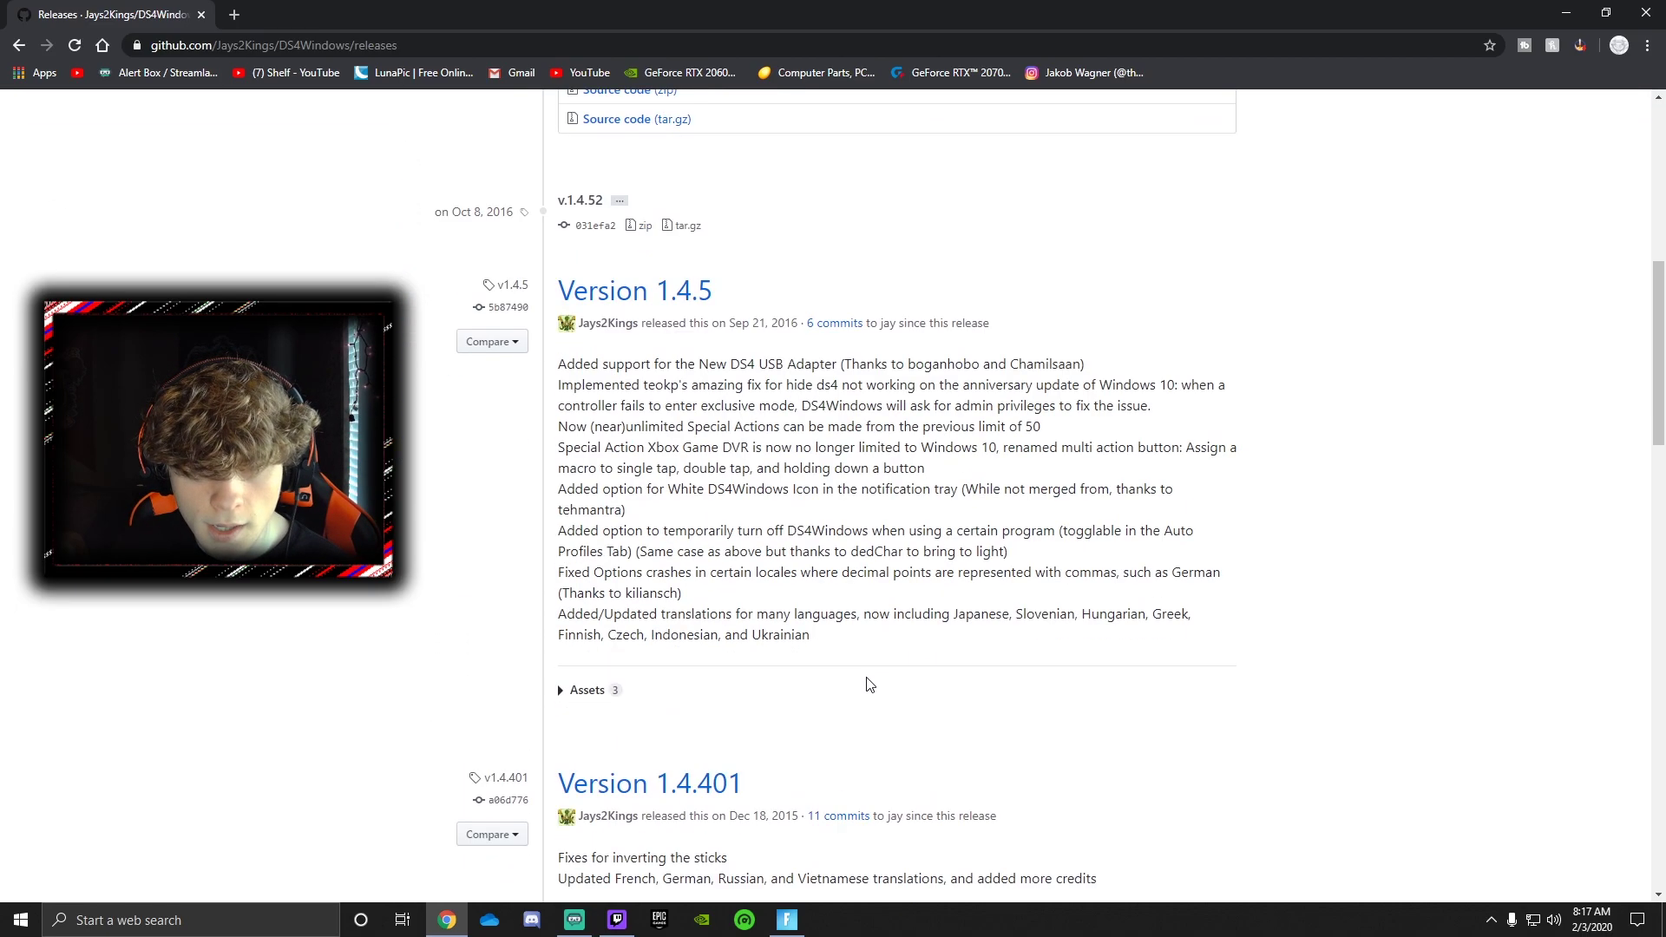
{"action": "scroll", "coordinate": [881, 660], "scroll_direction": "up", "scroll_amount": 8}
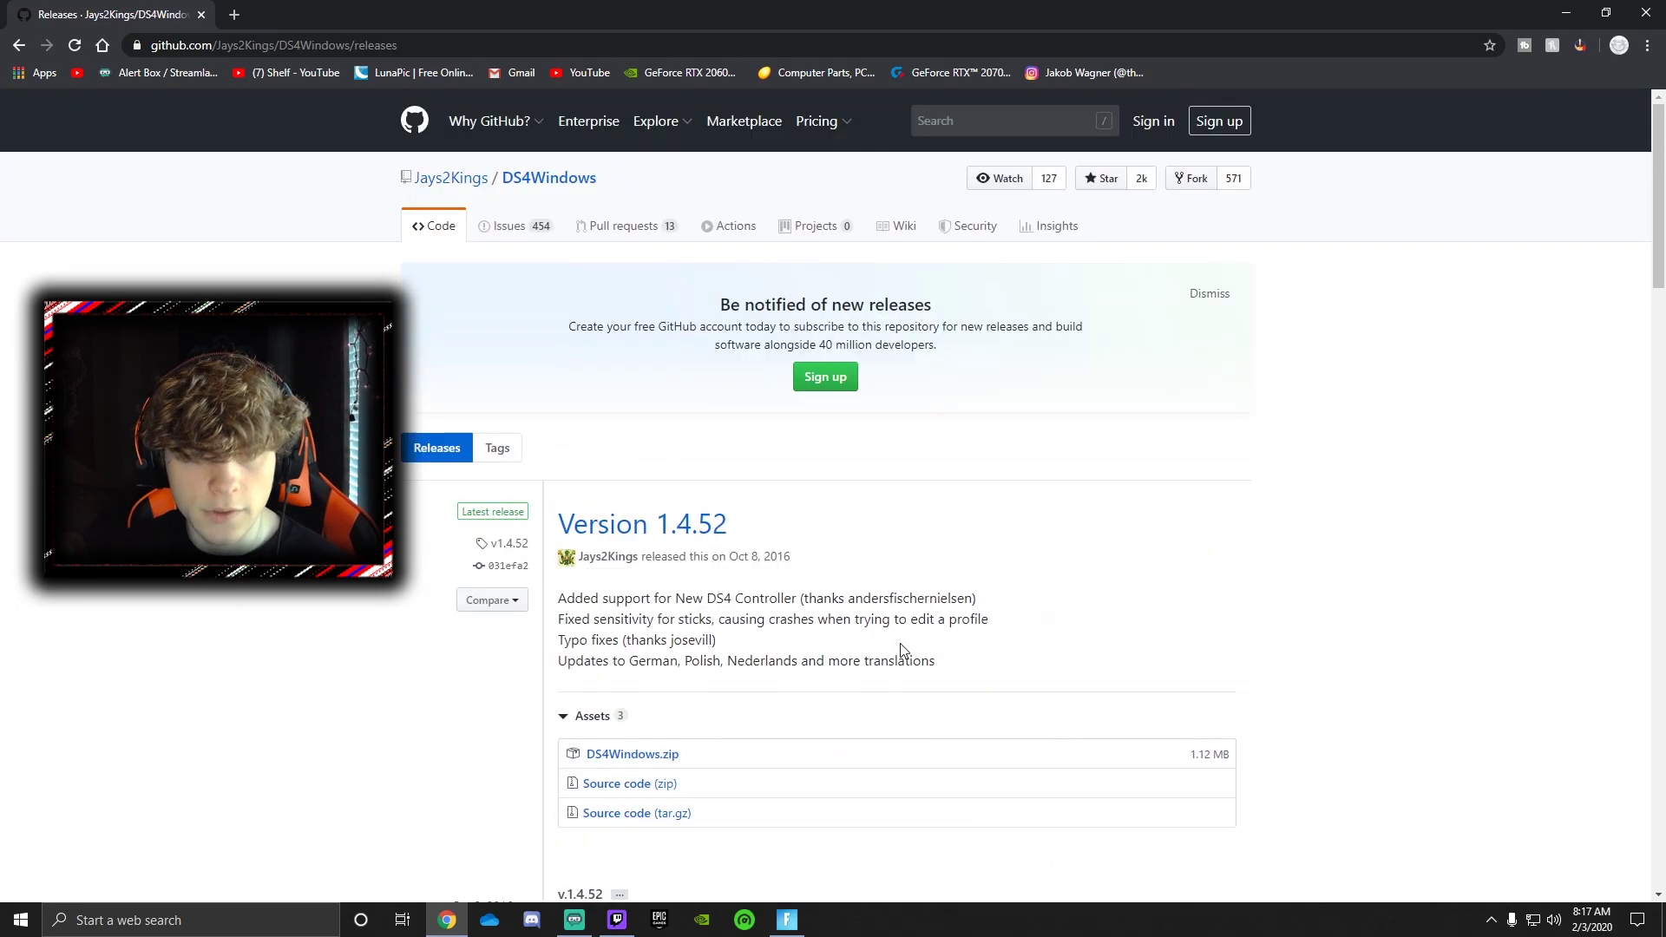
{"action": "left_click", "coordinate": [640, 754]}
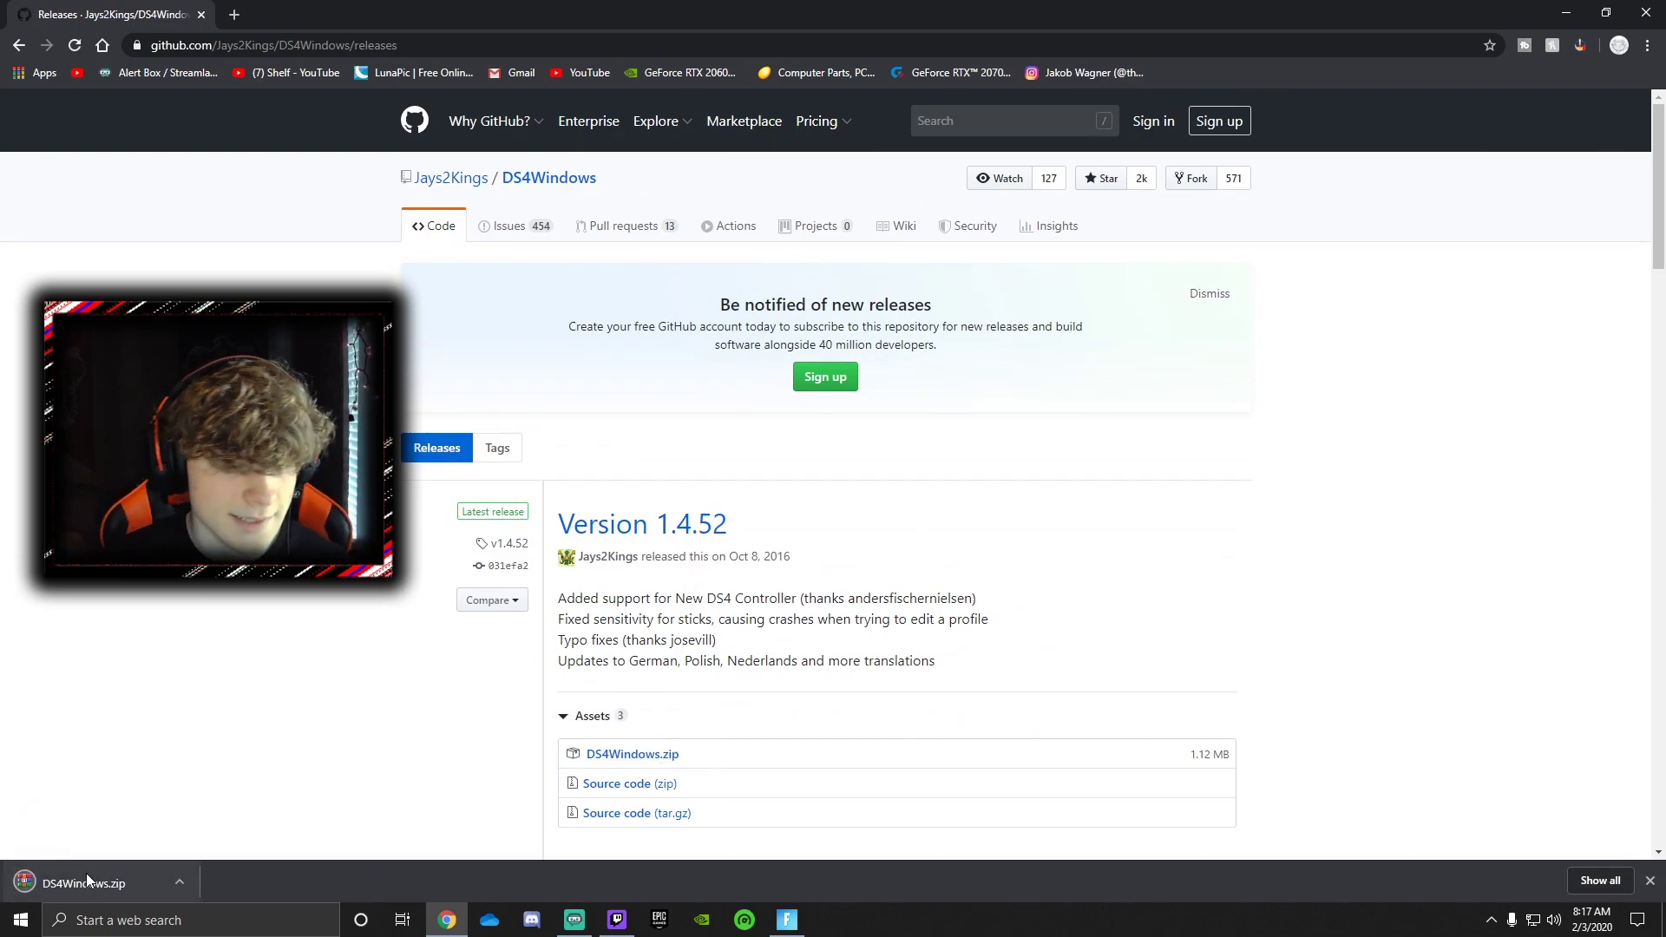
Open DS4Windows.zip in WinRAR and run DS4Windows.exe from the archive.
{"action": "left_click", "coordinate": [86, 878]}
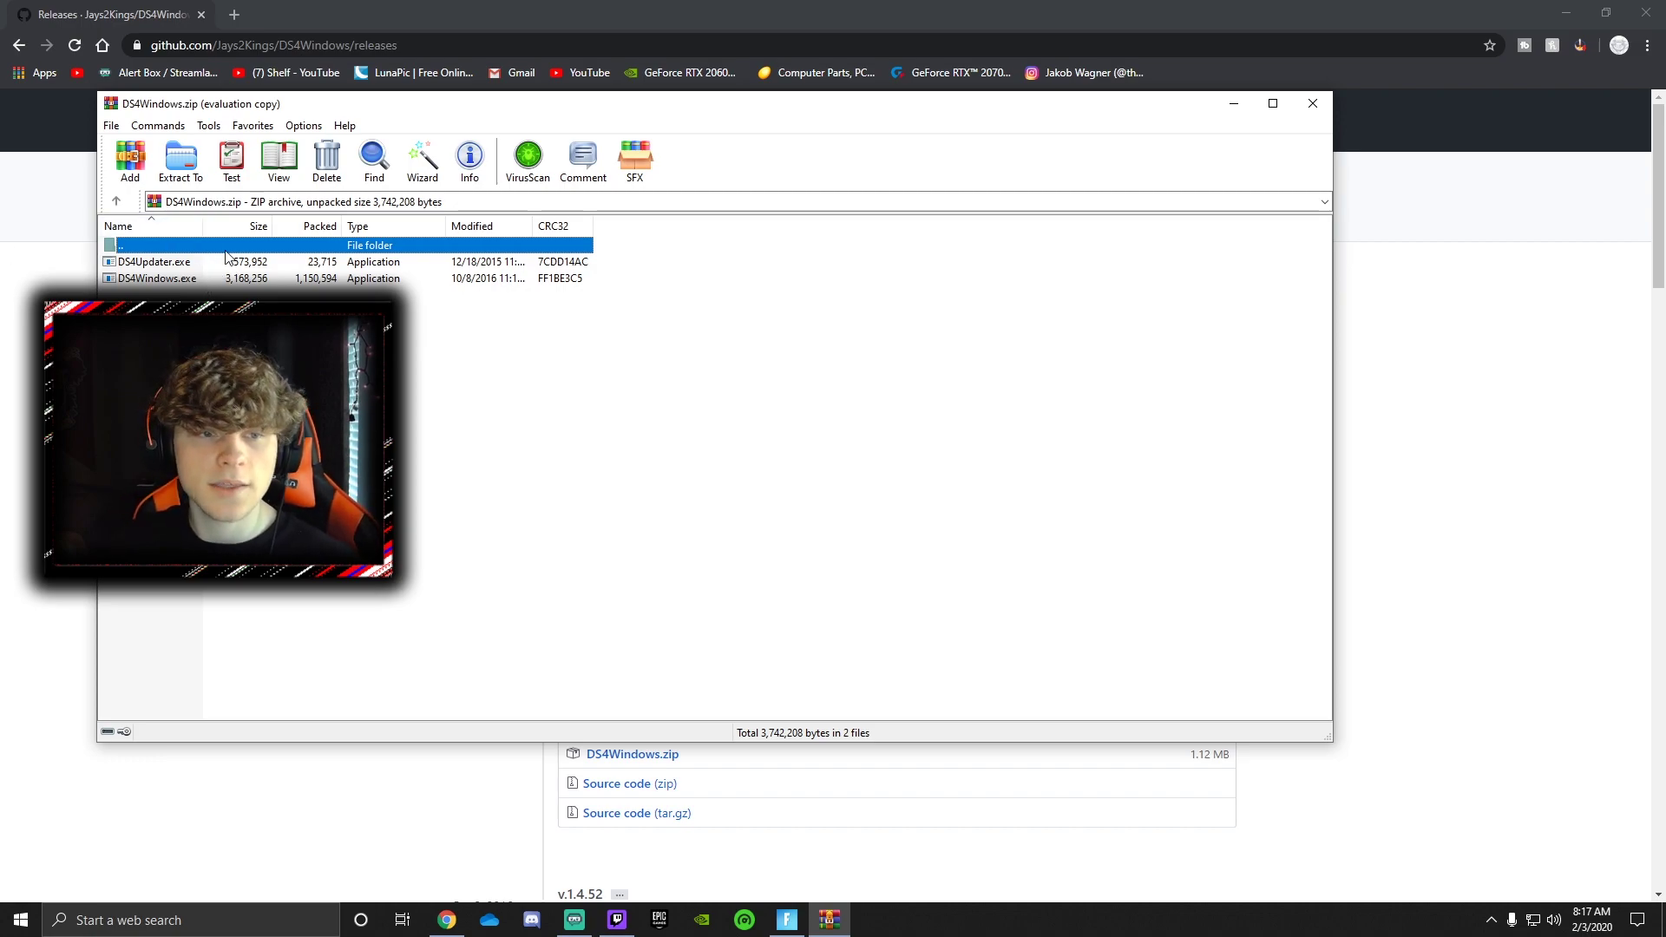
{"action": "double_click", "coordinate": [135, 283]}
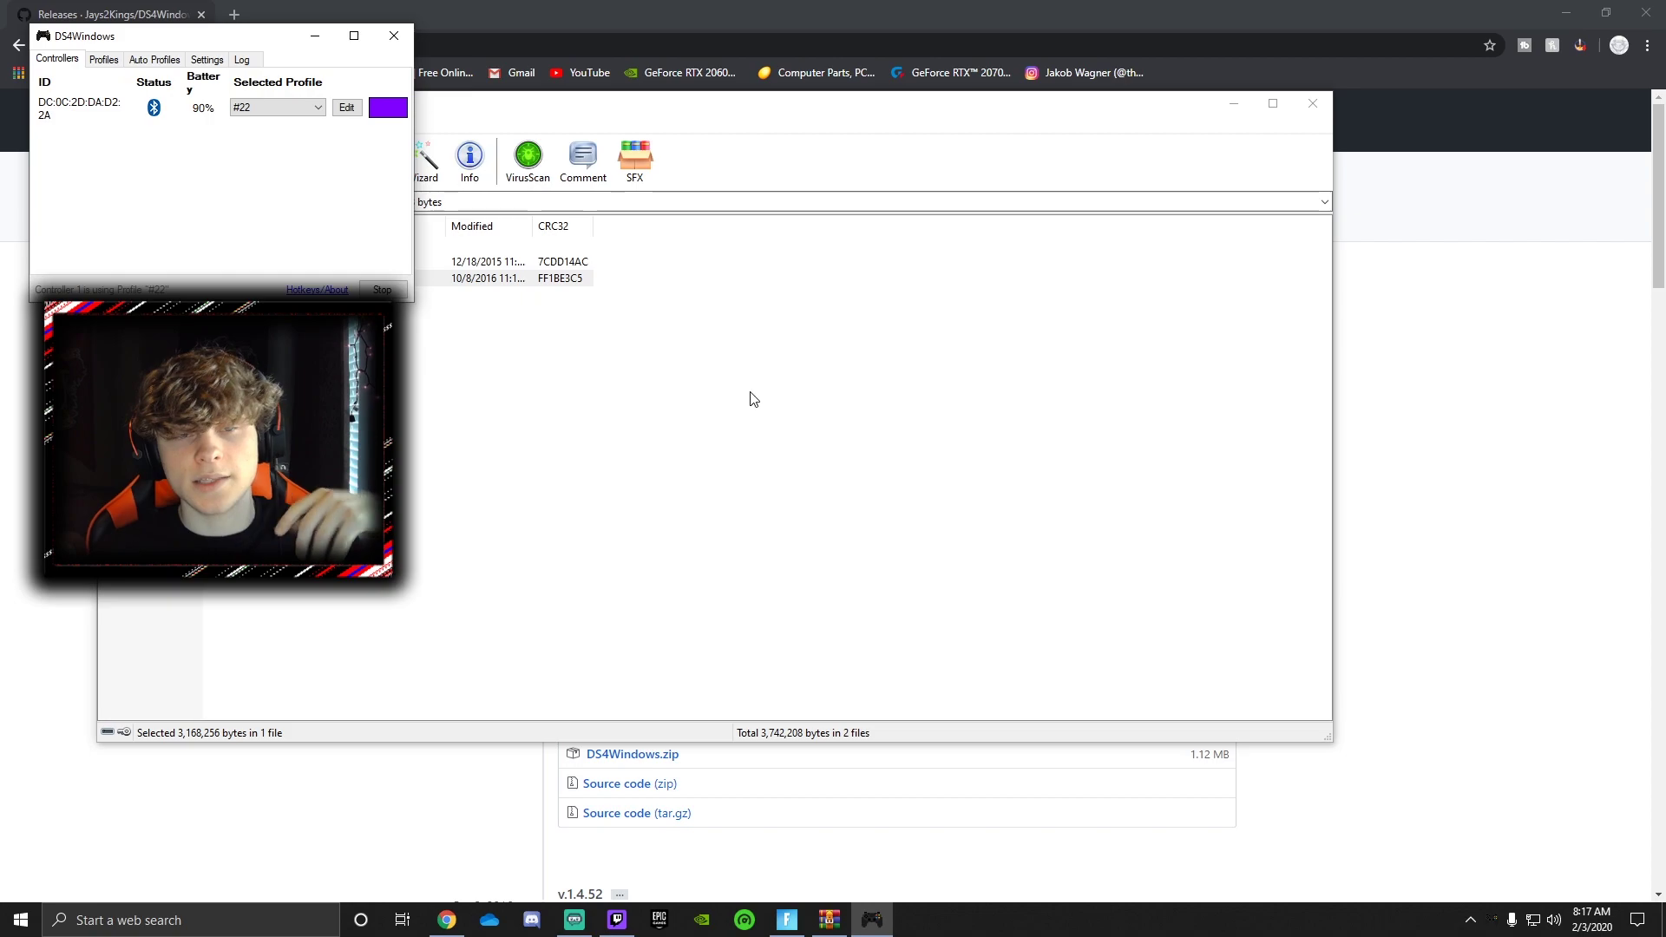
Drag DS4Windows to the screen centre and bring it back to the front from the taskbar.
{"action": "left_click_drag", "start_coordinate": [282, 43], "coordinate": [847, 217]}
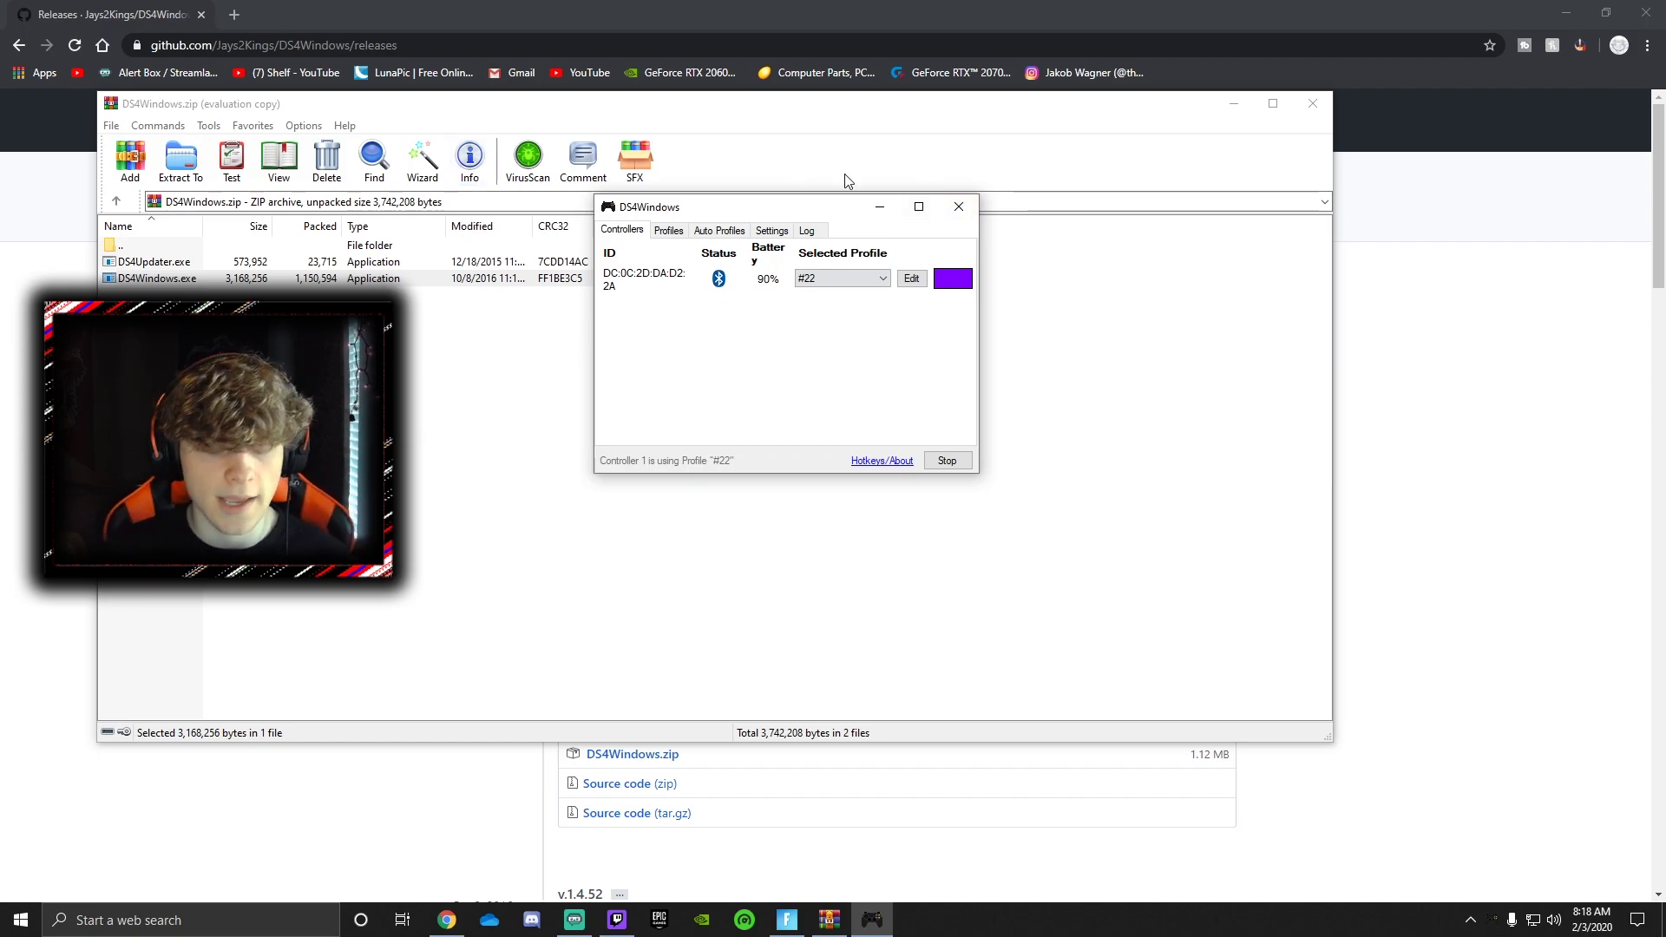
{"action": "left_click", "coordinate": [193, 909]}
{"action": "type", "text": "ds4"}
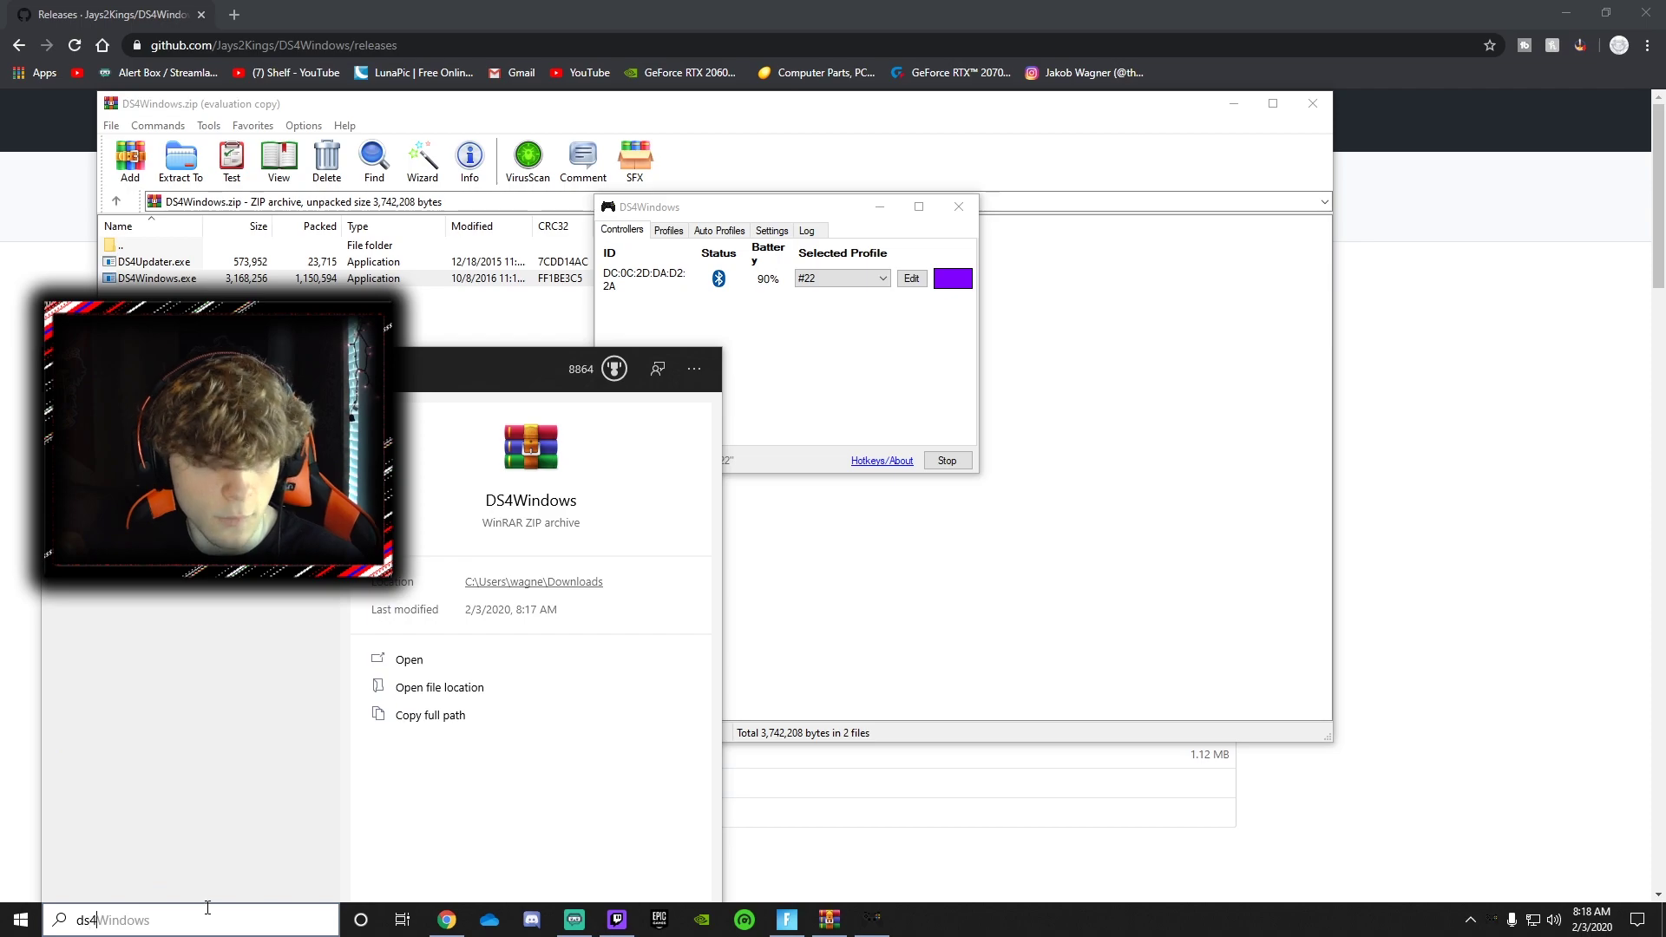
{"action": "left_click", "coordinate": [821, 500]}
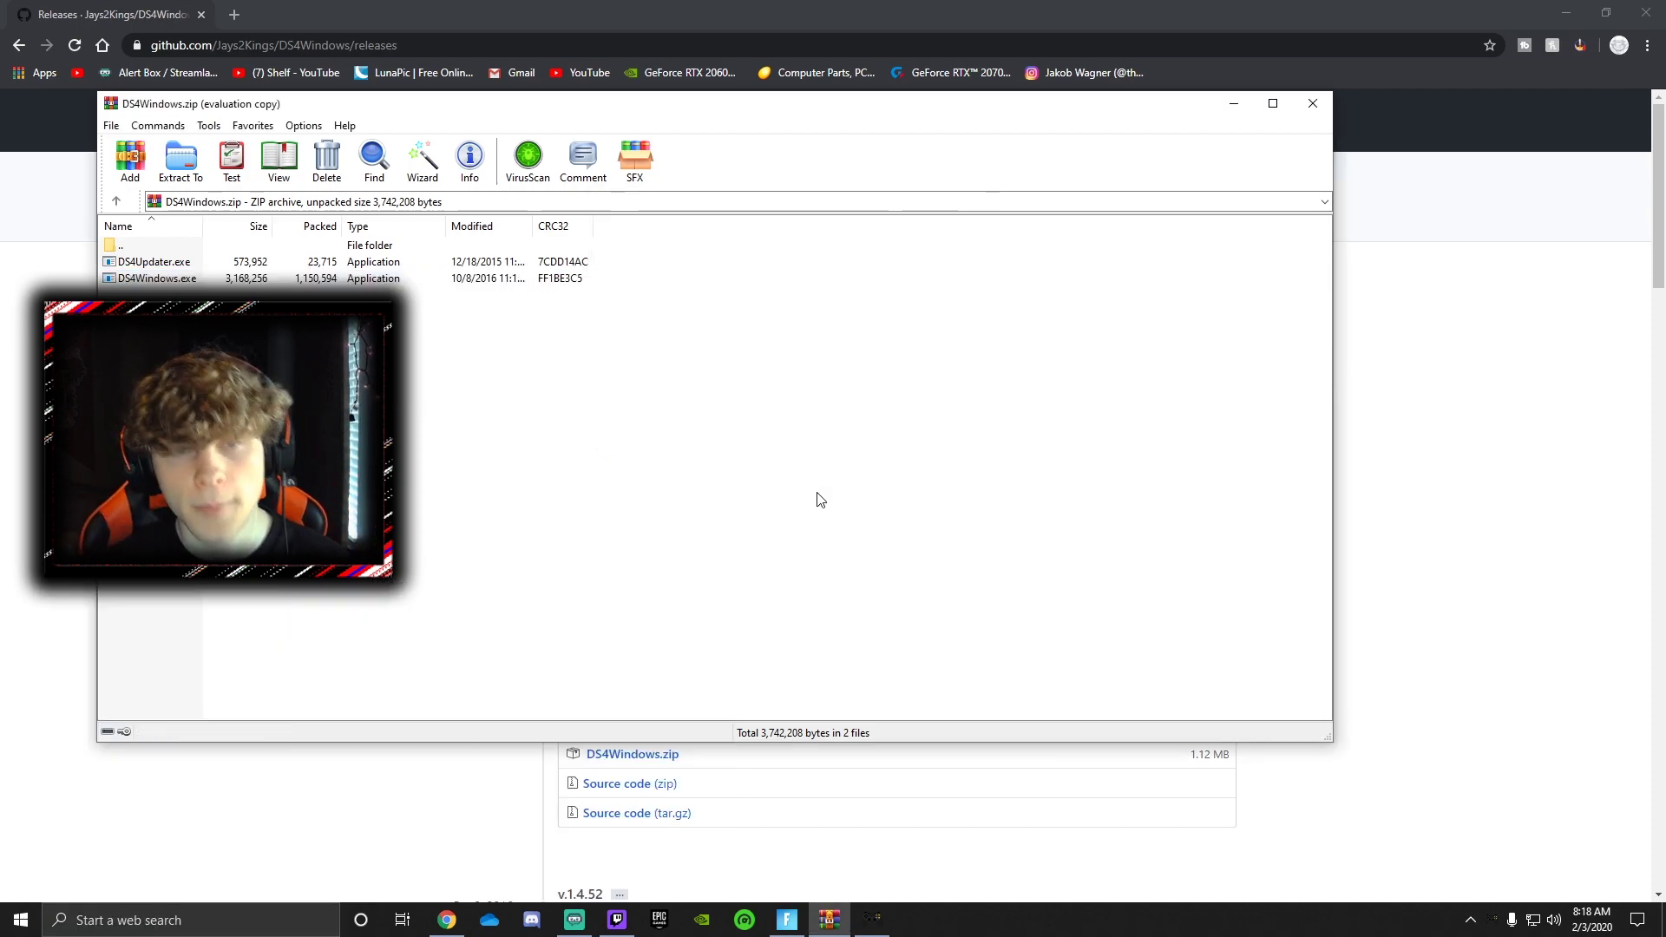
{"action": "left_click", "coordinate": [872, 920]}
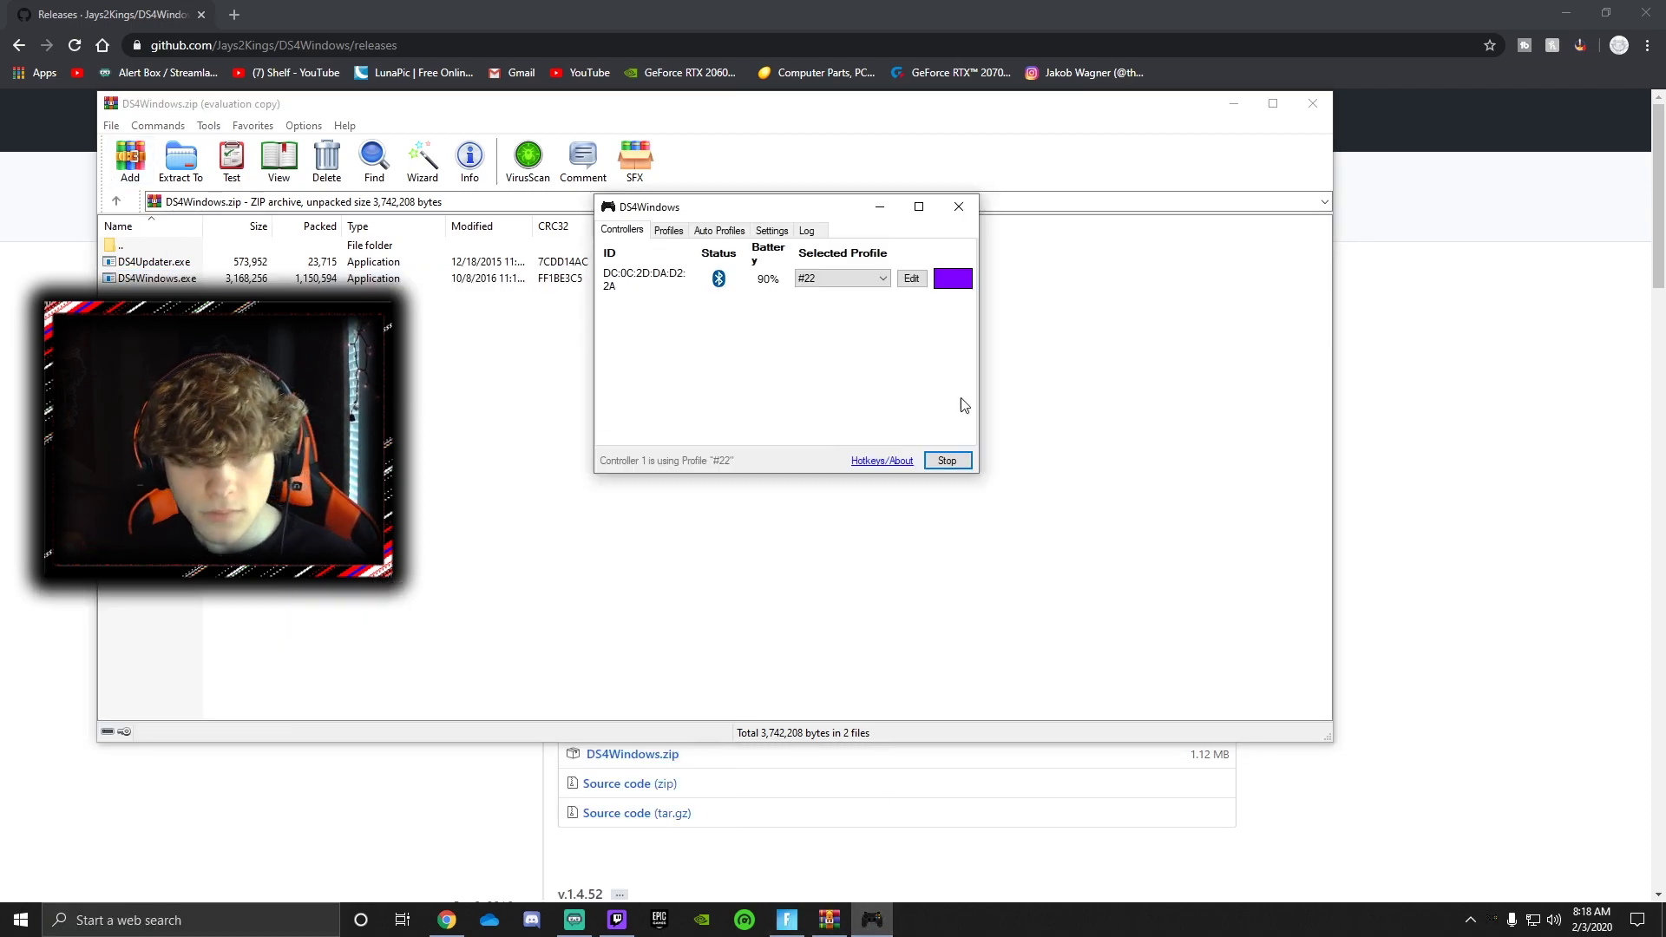
Create a new profile in the Profiles tab named 123.
{"action": "left_click", "coordinate": [665, 231]}
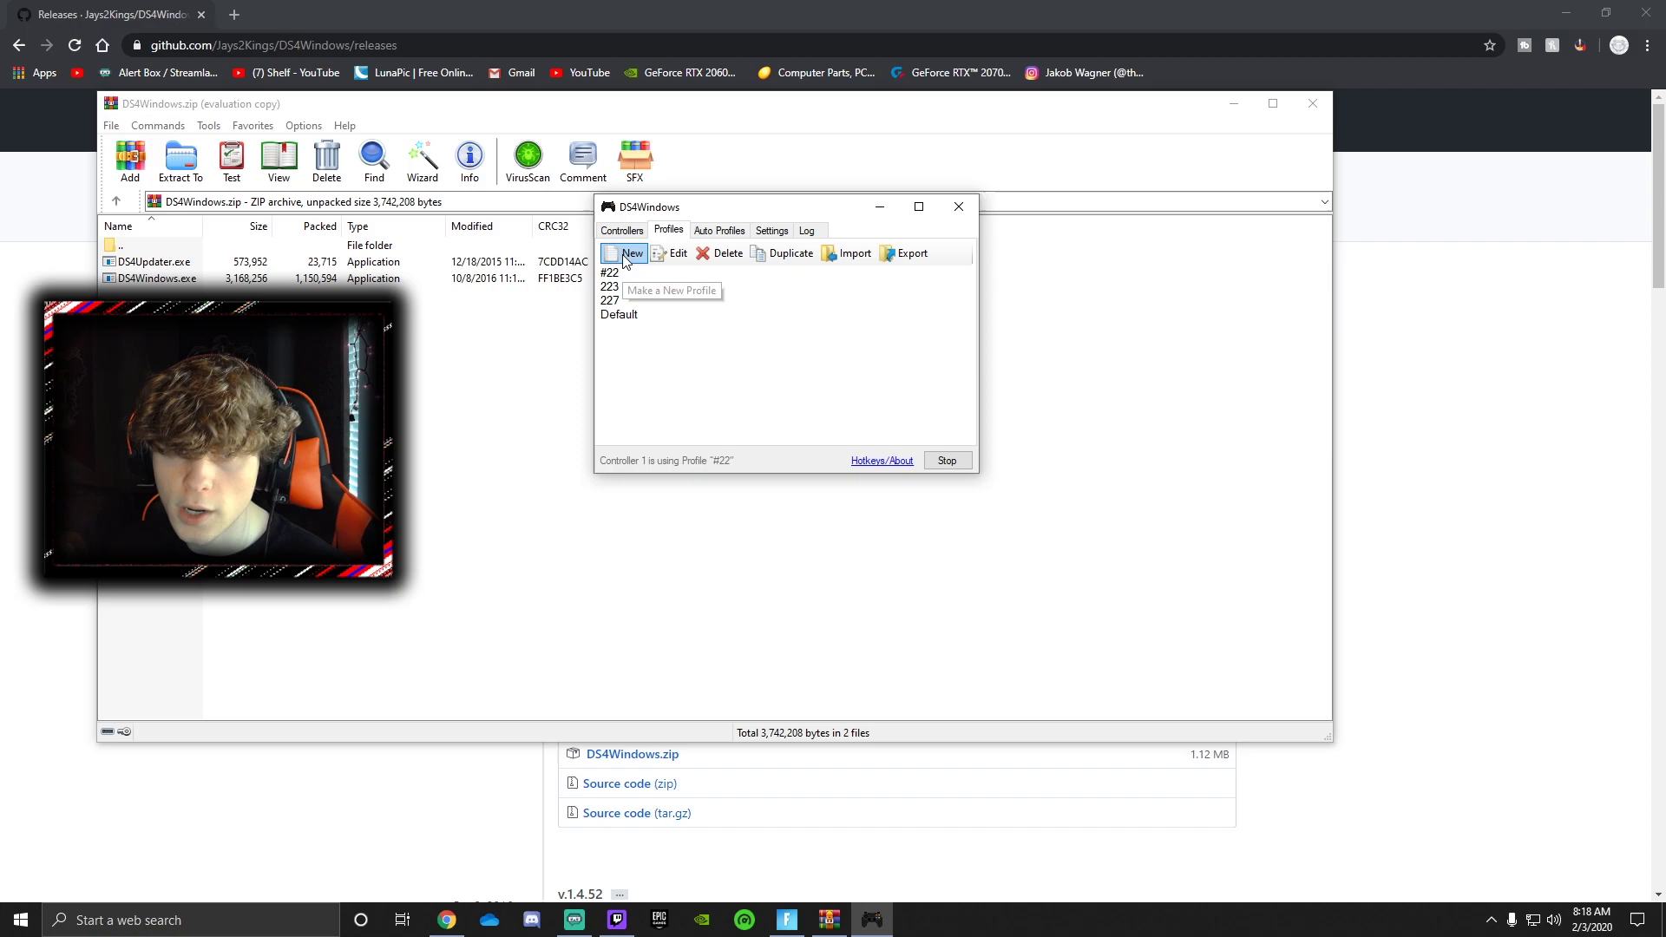
{"action": "left_click", "coordinate": [655, 257]}
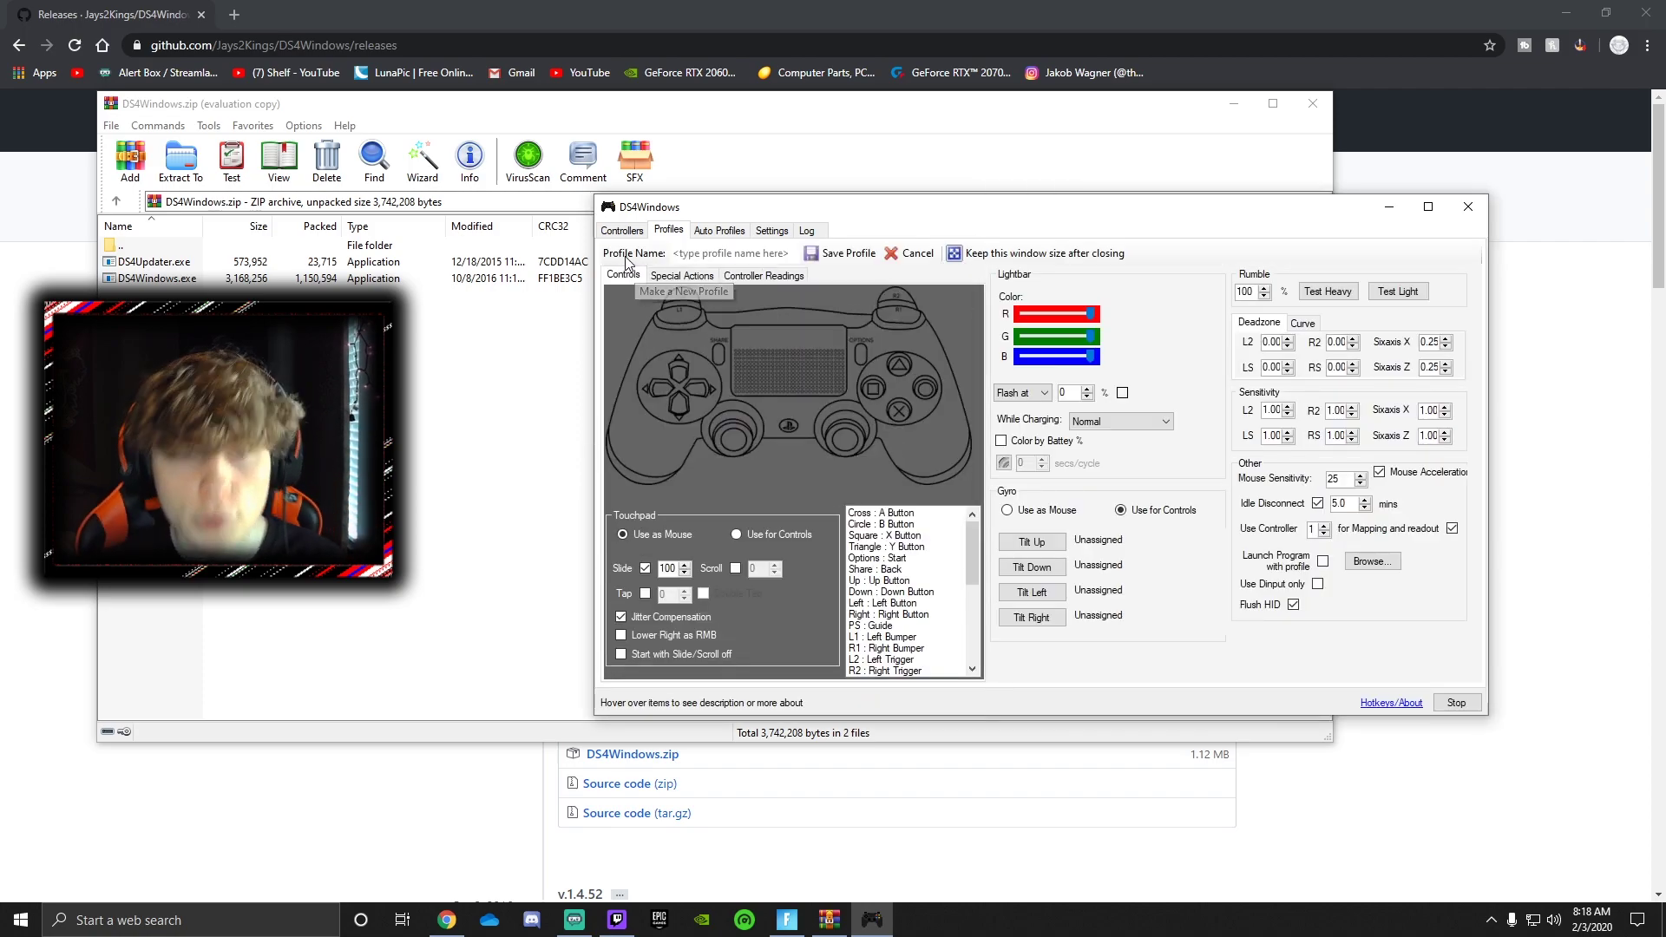
{"action": "left_click", "coordinate": [746, 259]}
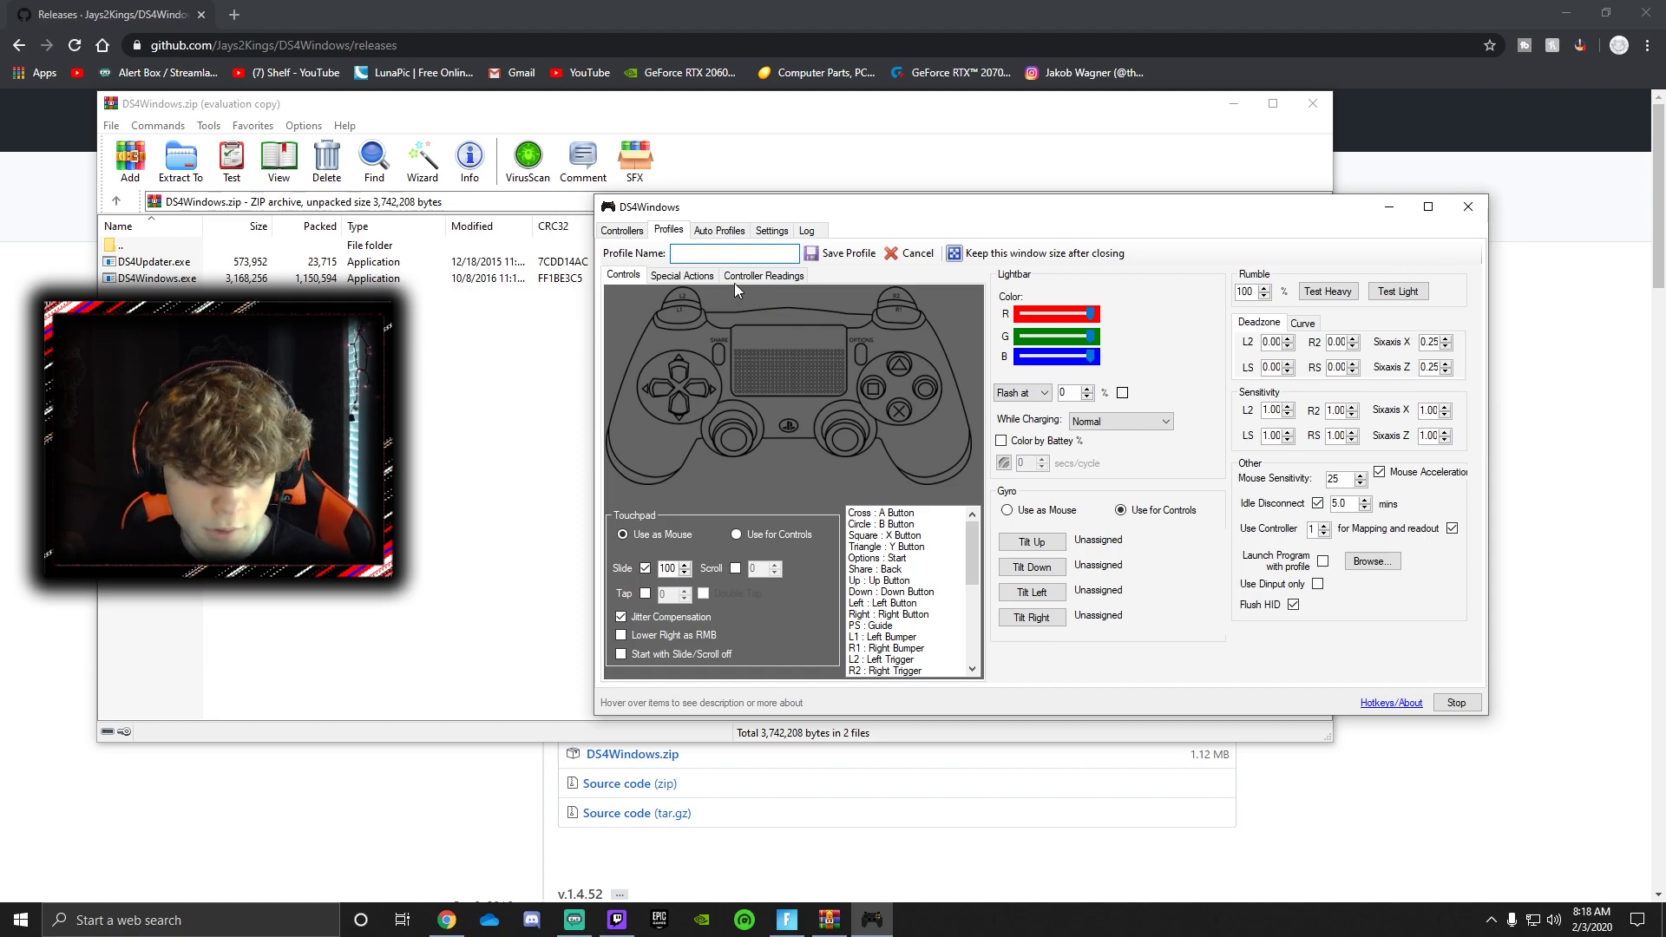
{"action": "type", "text": "123"}
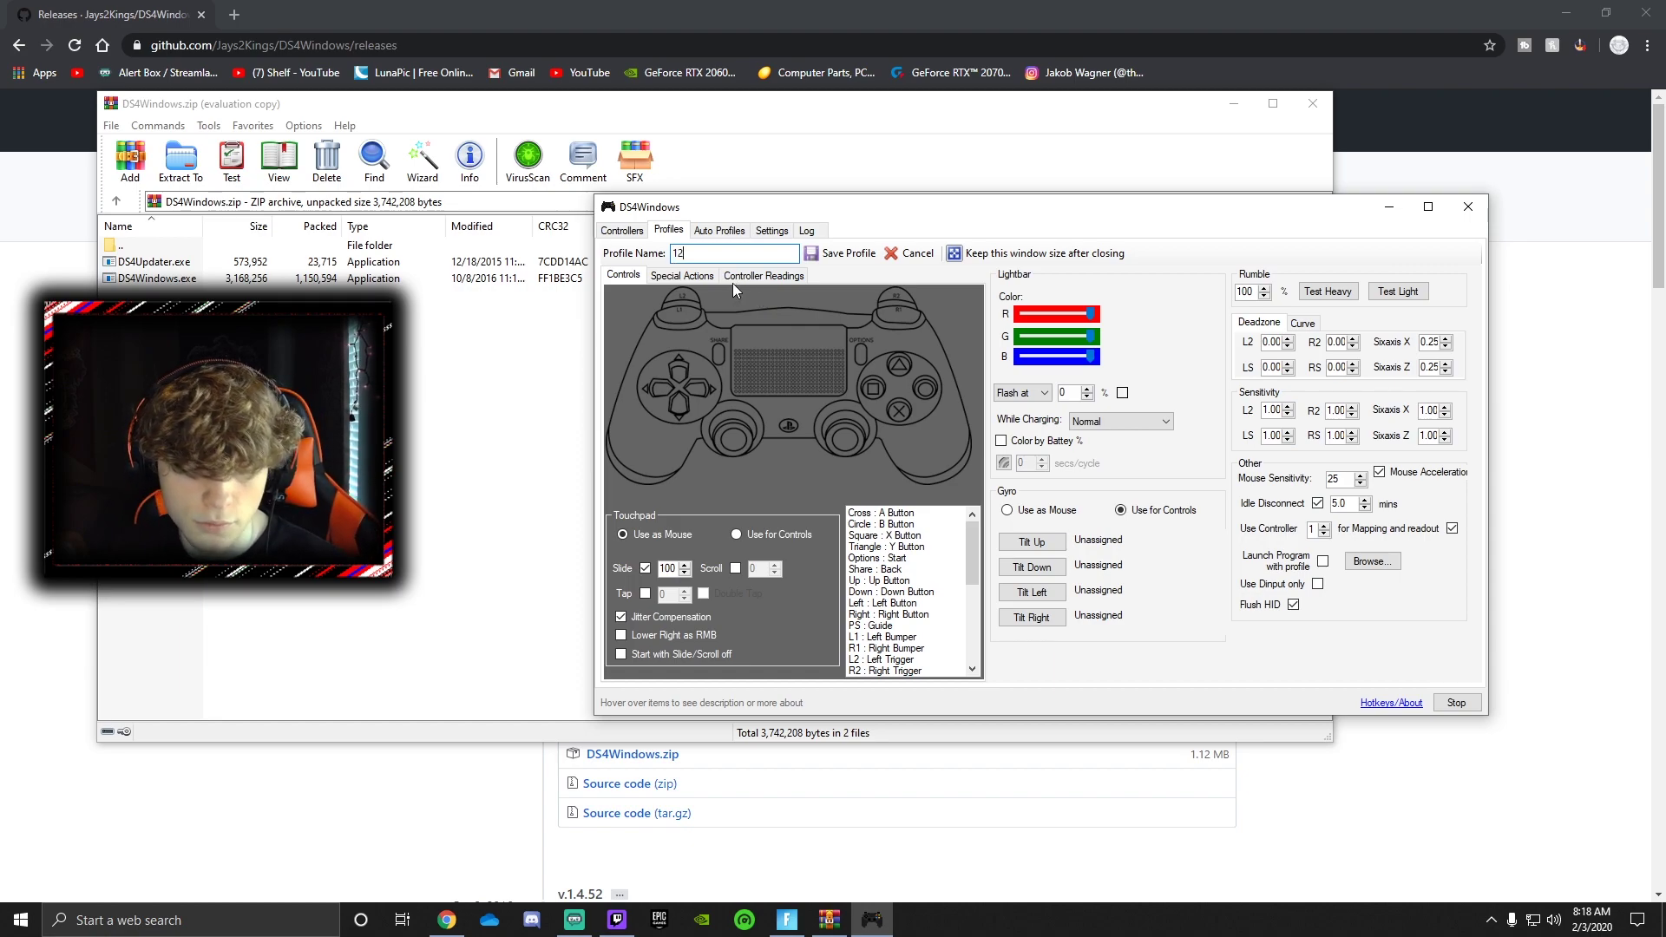
Set the touchpad to 'Use for Controls' and select Left Touch in the mapping list.
{"action": "left_click", "coordinate": [735, 534]}
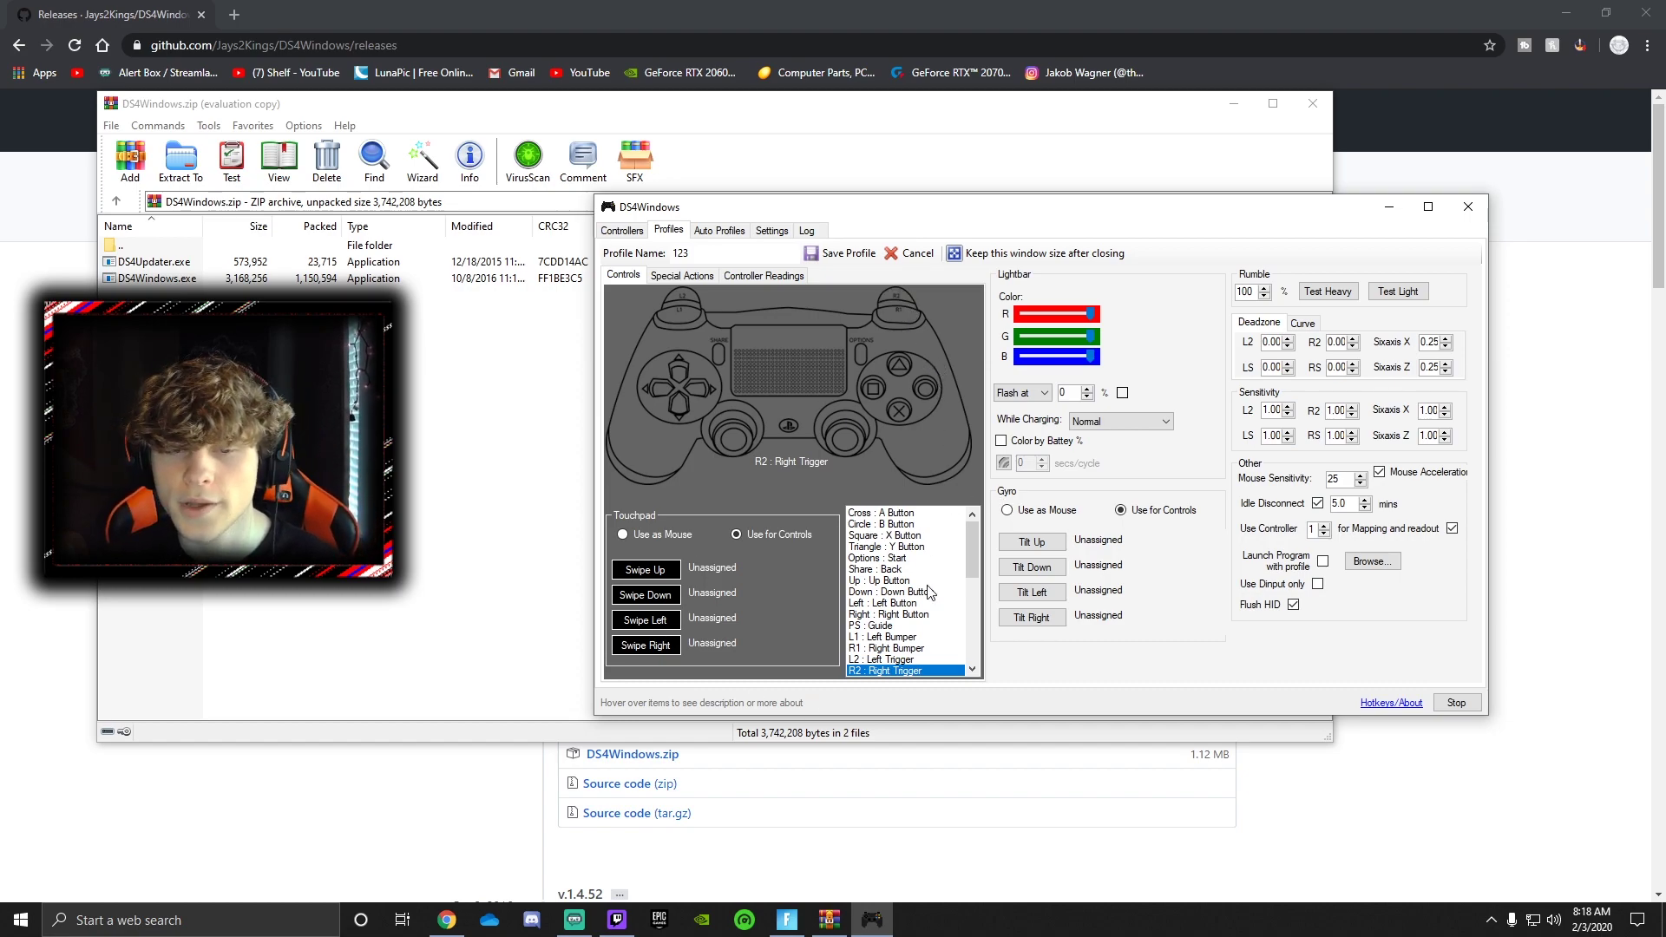
{"action": "scroll", "coordinate": [927, 577], "scroll_direction": "down", "scroll_amount": 3}
{"action": "scroll", "coordinate": [926, 577], "scroll_direction": "down", "scroll_amount": 2}
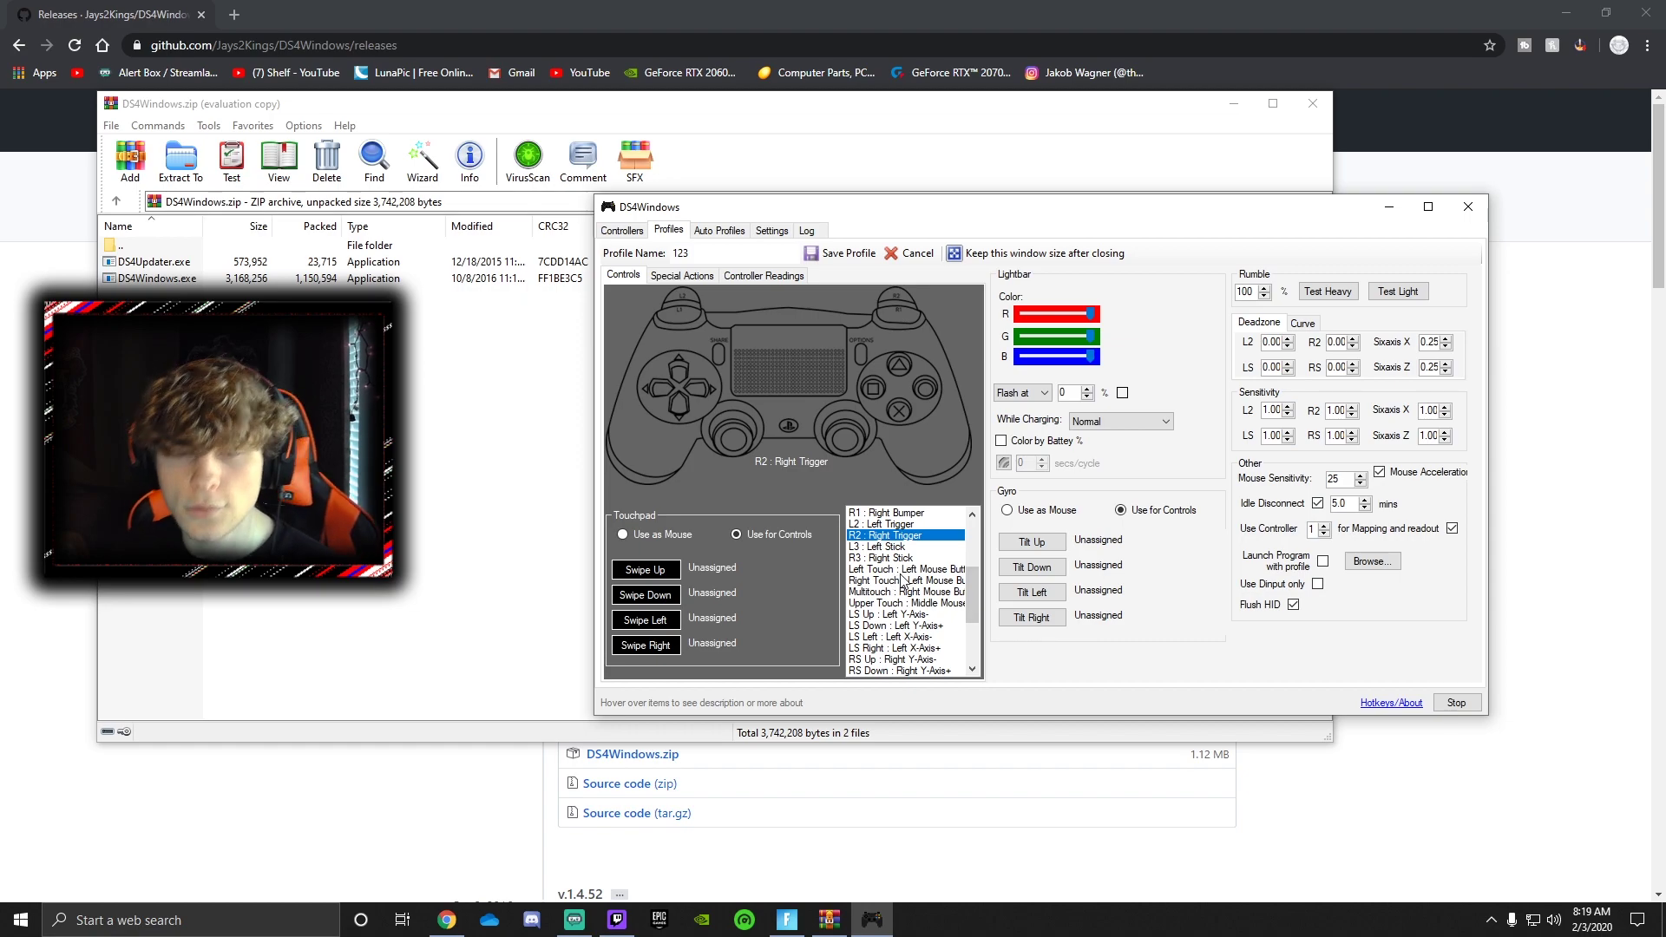
{"action": "left_click", "coordinate": [937, 570]}
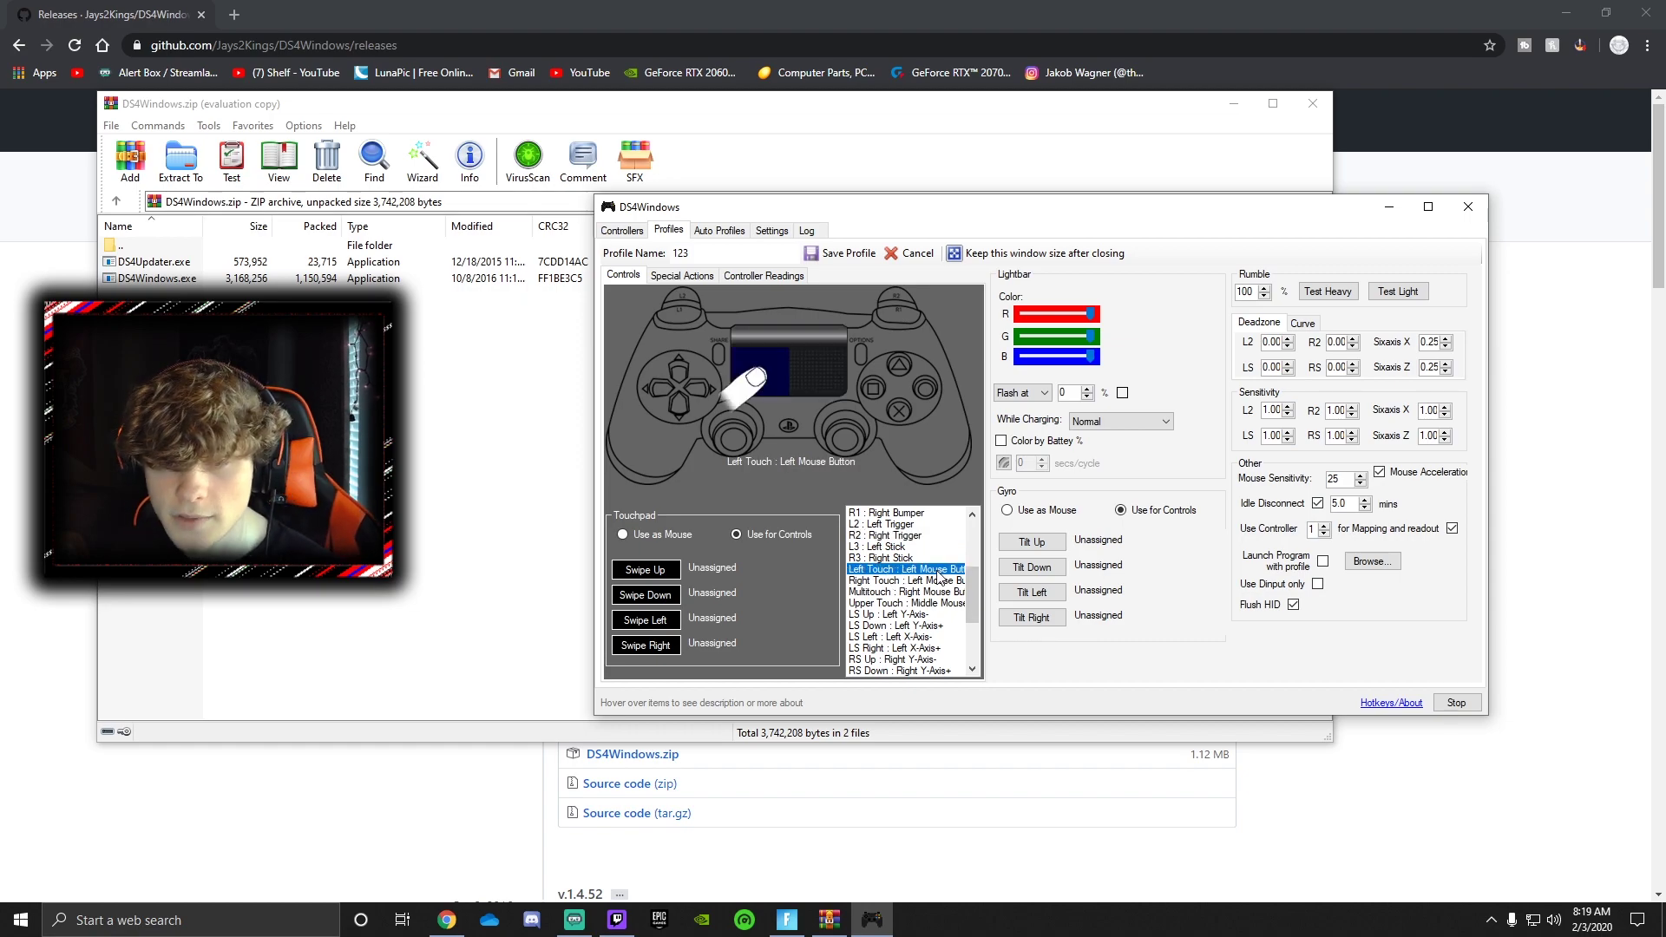
Map Left Touch and Right Touch to Back, closing the WinRAR window.
{"action": "double_click", "coordinate": [935, 570]}
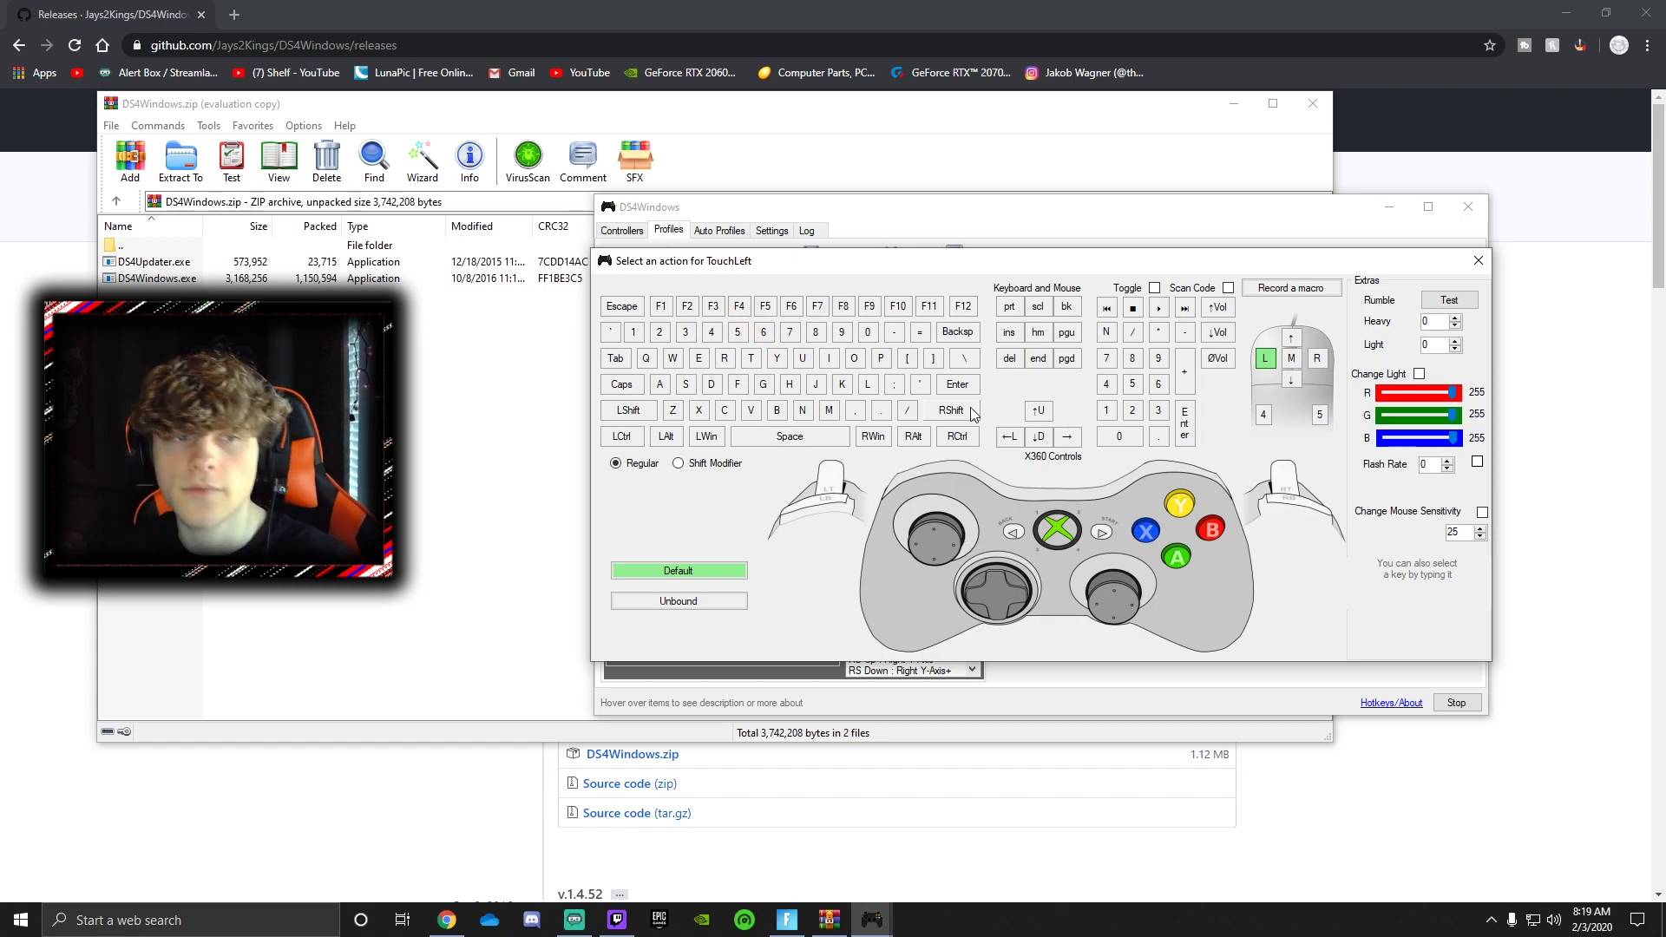
{"action": "left_click", "coordinate": [1313, 104]}
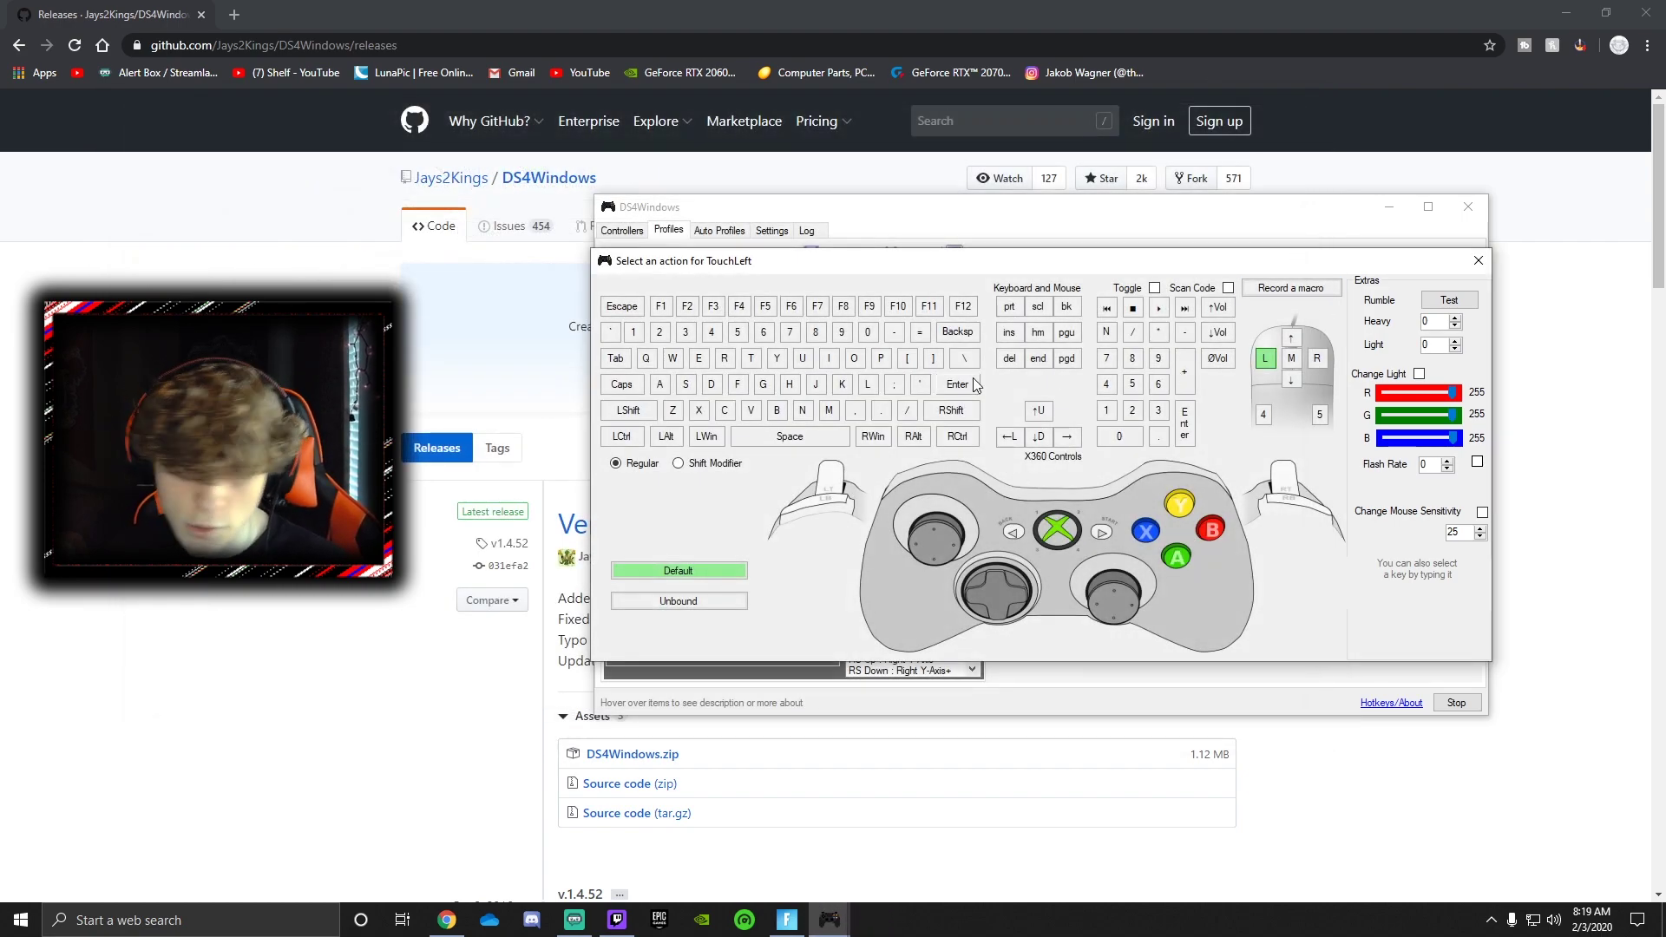
{"action": "left_click", "coordinate": [1012, 531]}
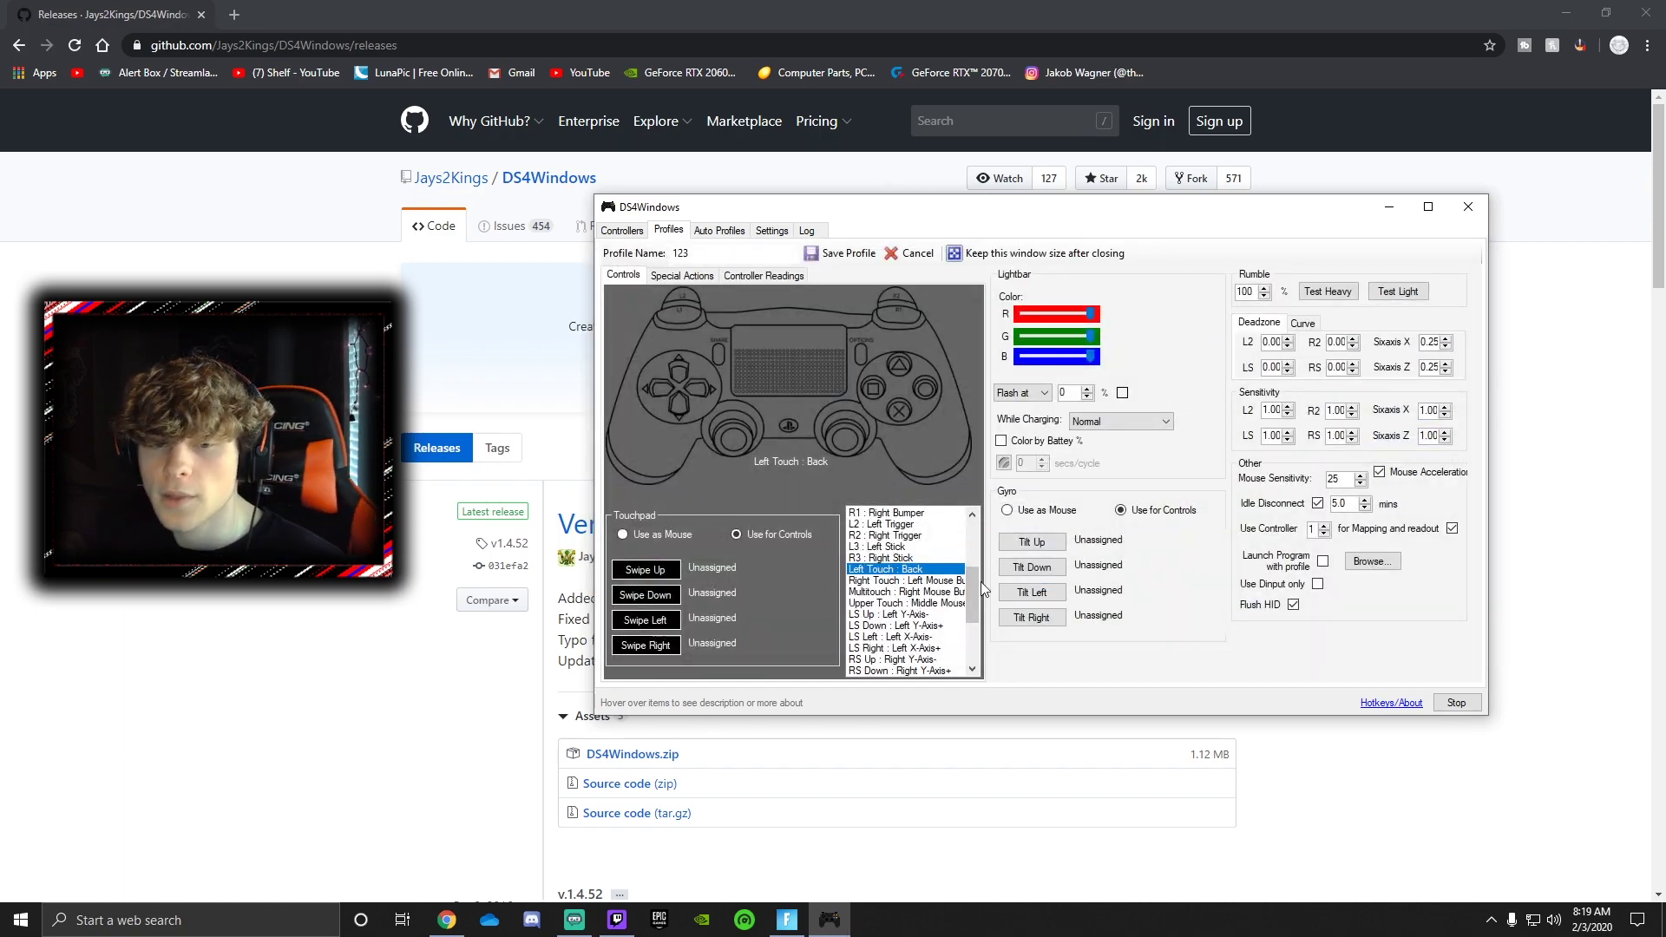
{"action": "double_click", "coordinate": [936, 581]}
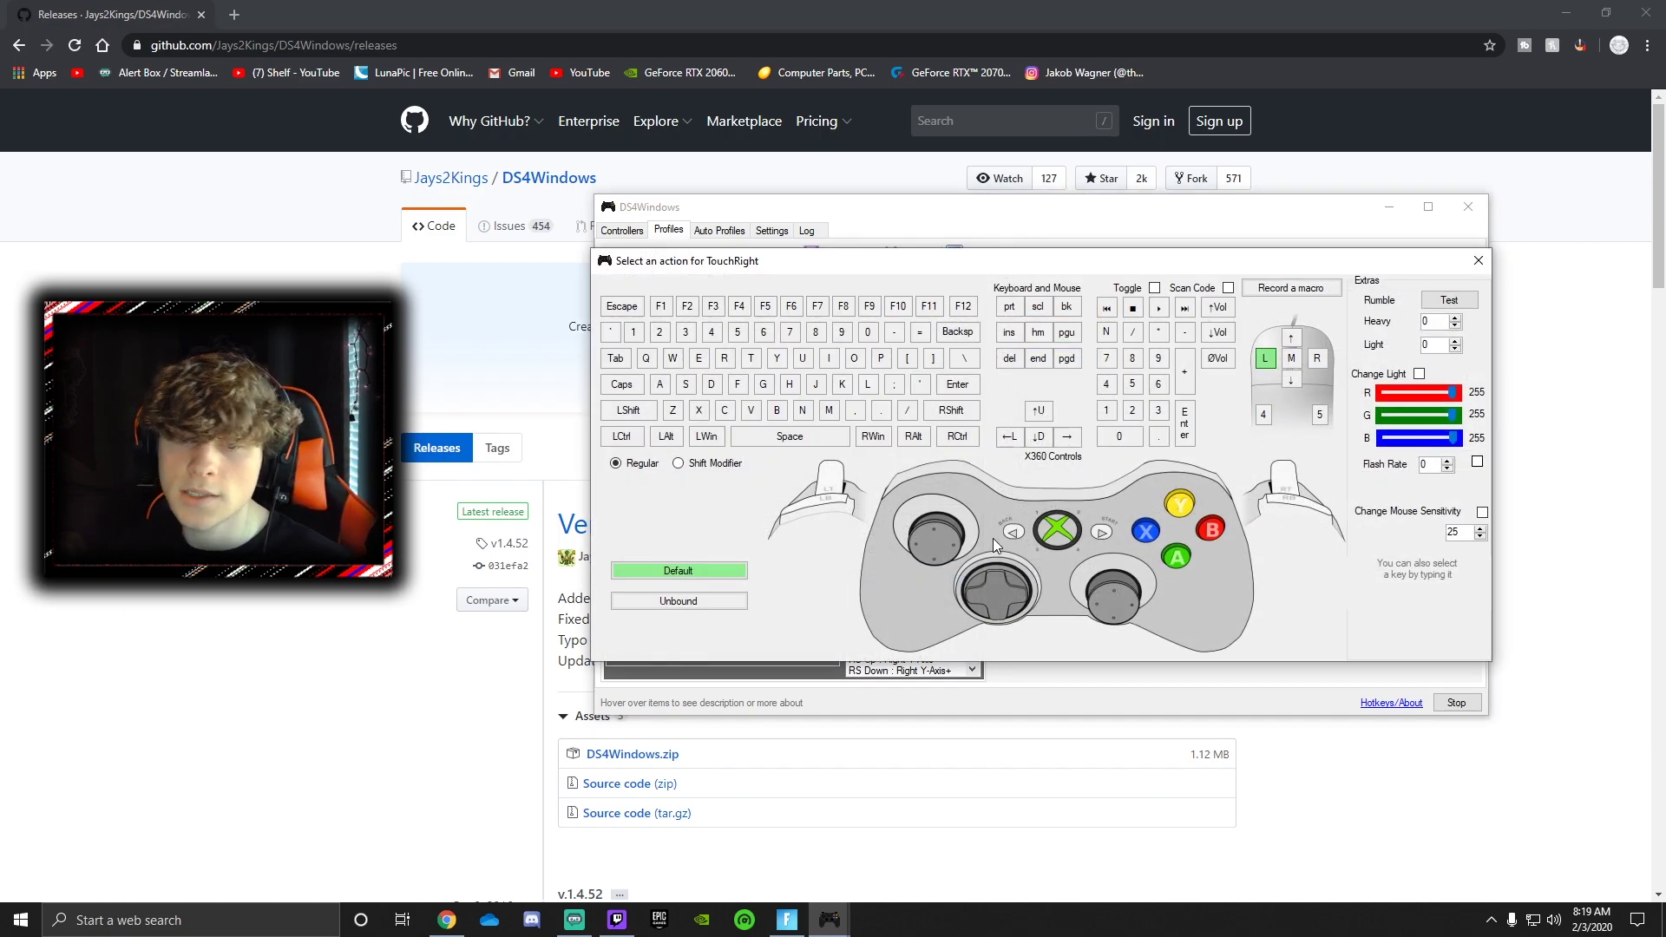
{"action": "left_click", "coordinate": [1013, 531]}
Map Multitouch and Upper Touch to Back, then dismiss the TouchLeft dialog.
{"action": "double_click", "coordinate": [931, 593]}
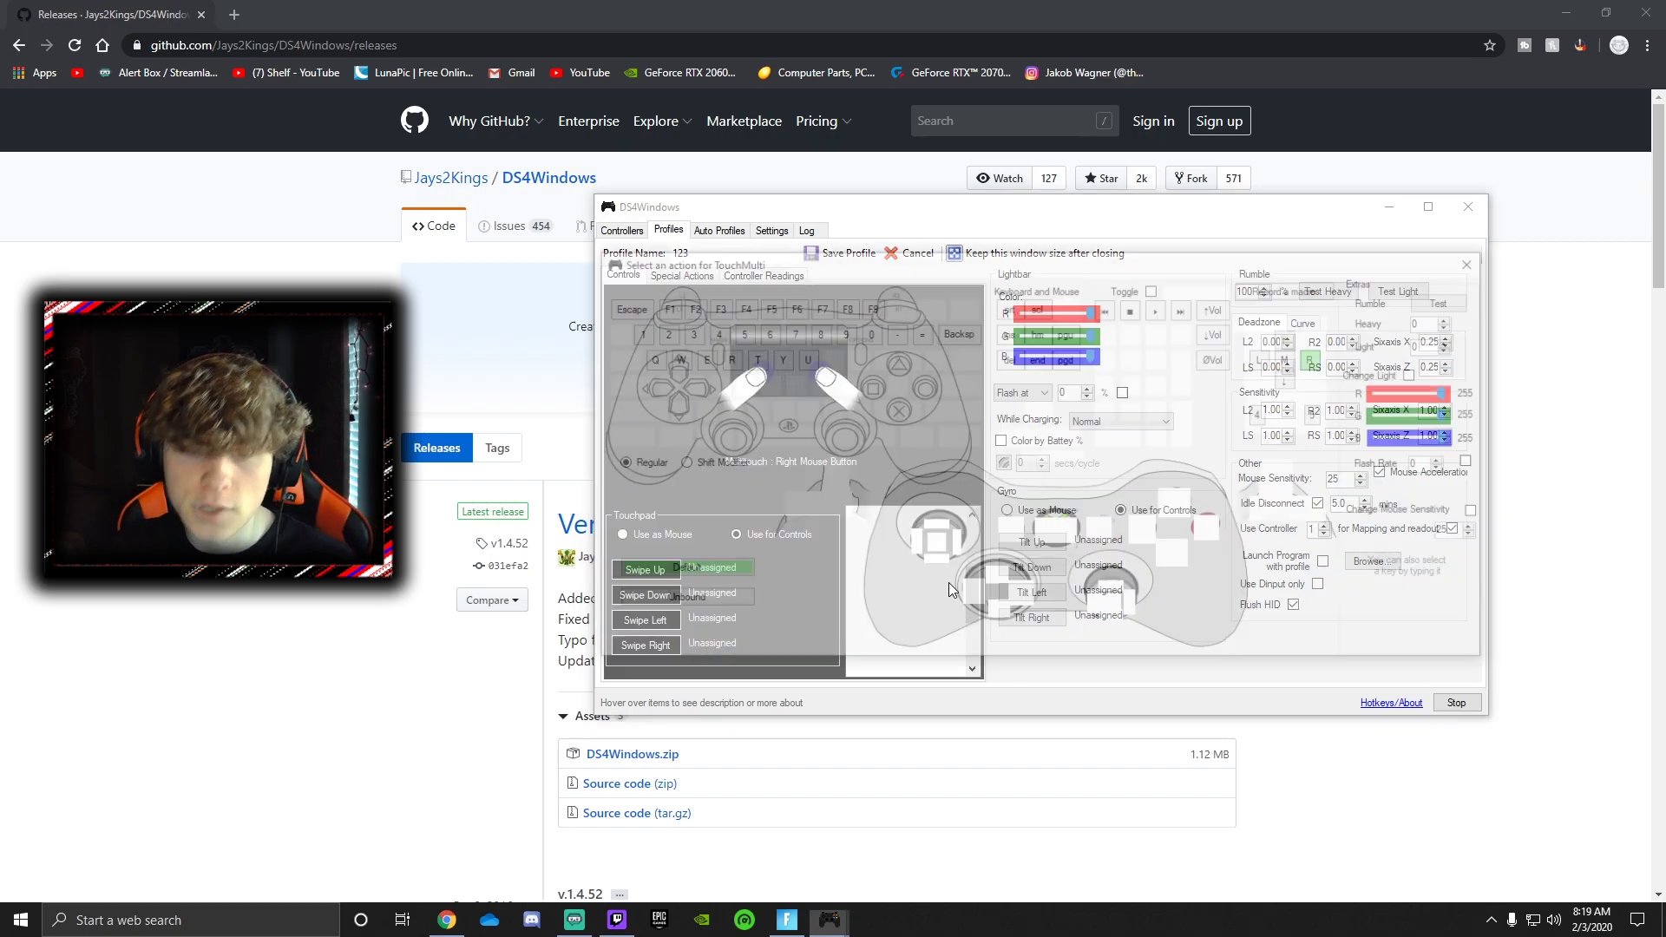
{"action": "left_click", "coordinate": [1009, 533]}
{"action": "double_click", "coordinate": [948, 603]}
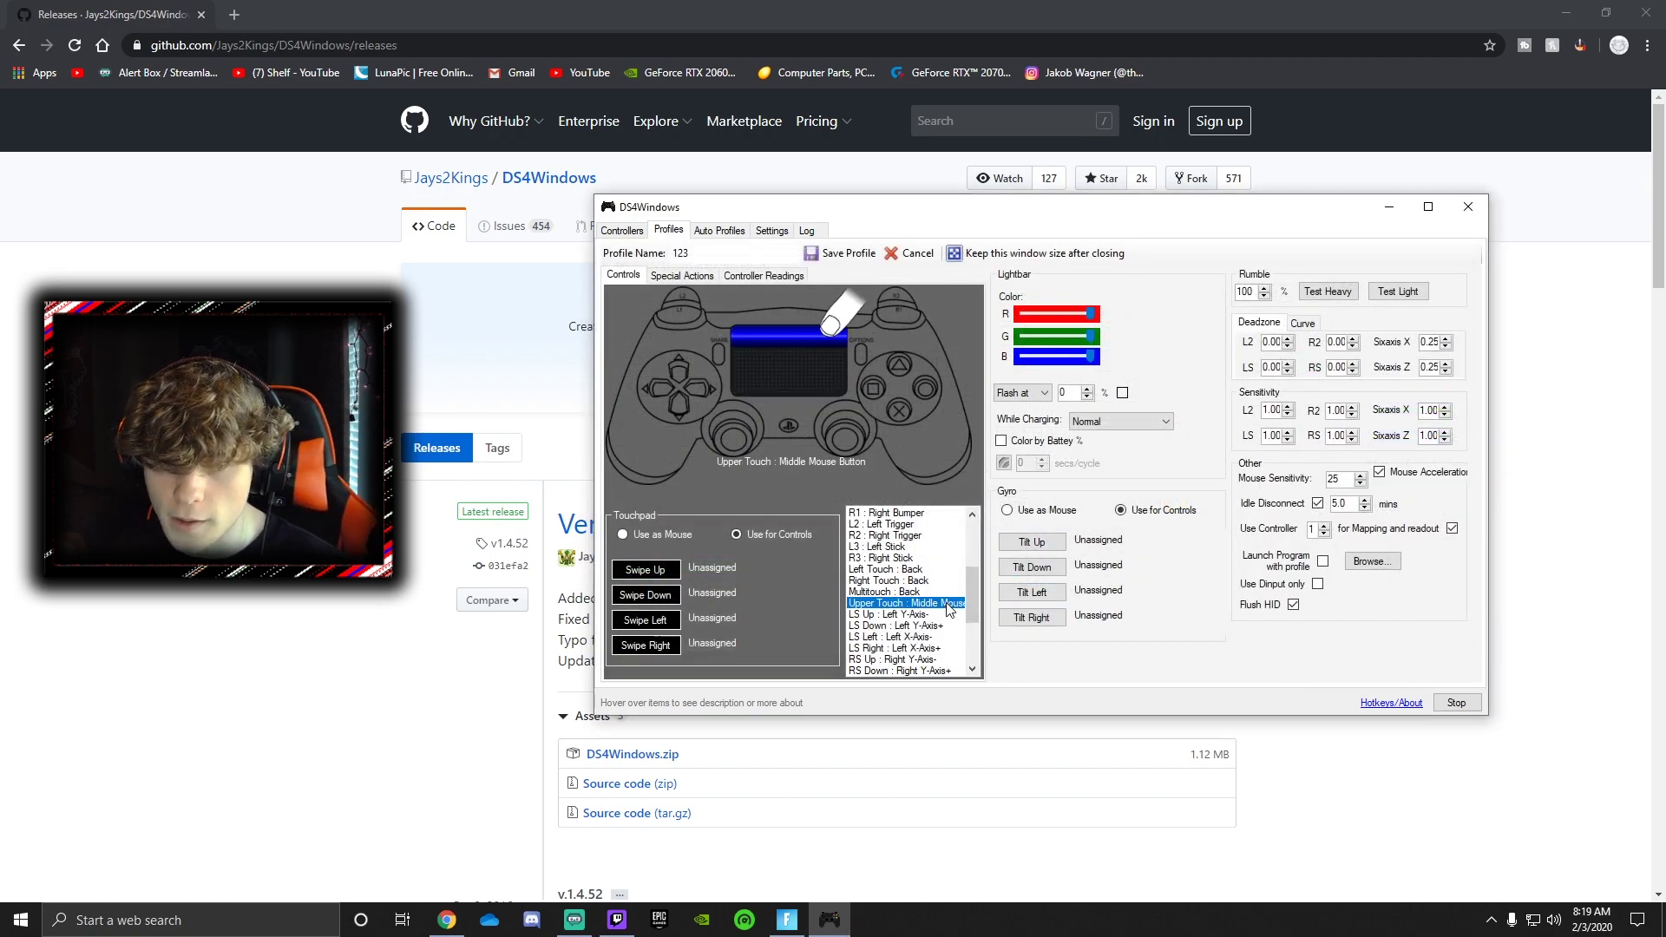
{"action": "left_click", "coordinate": [1010, 533]}
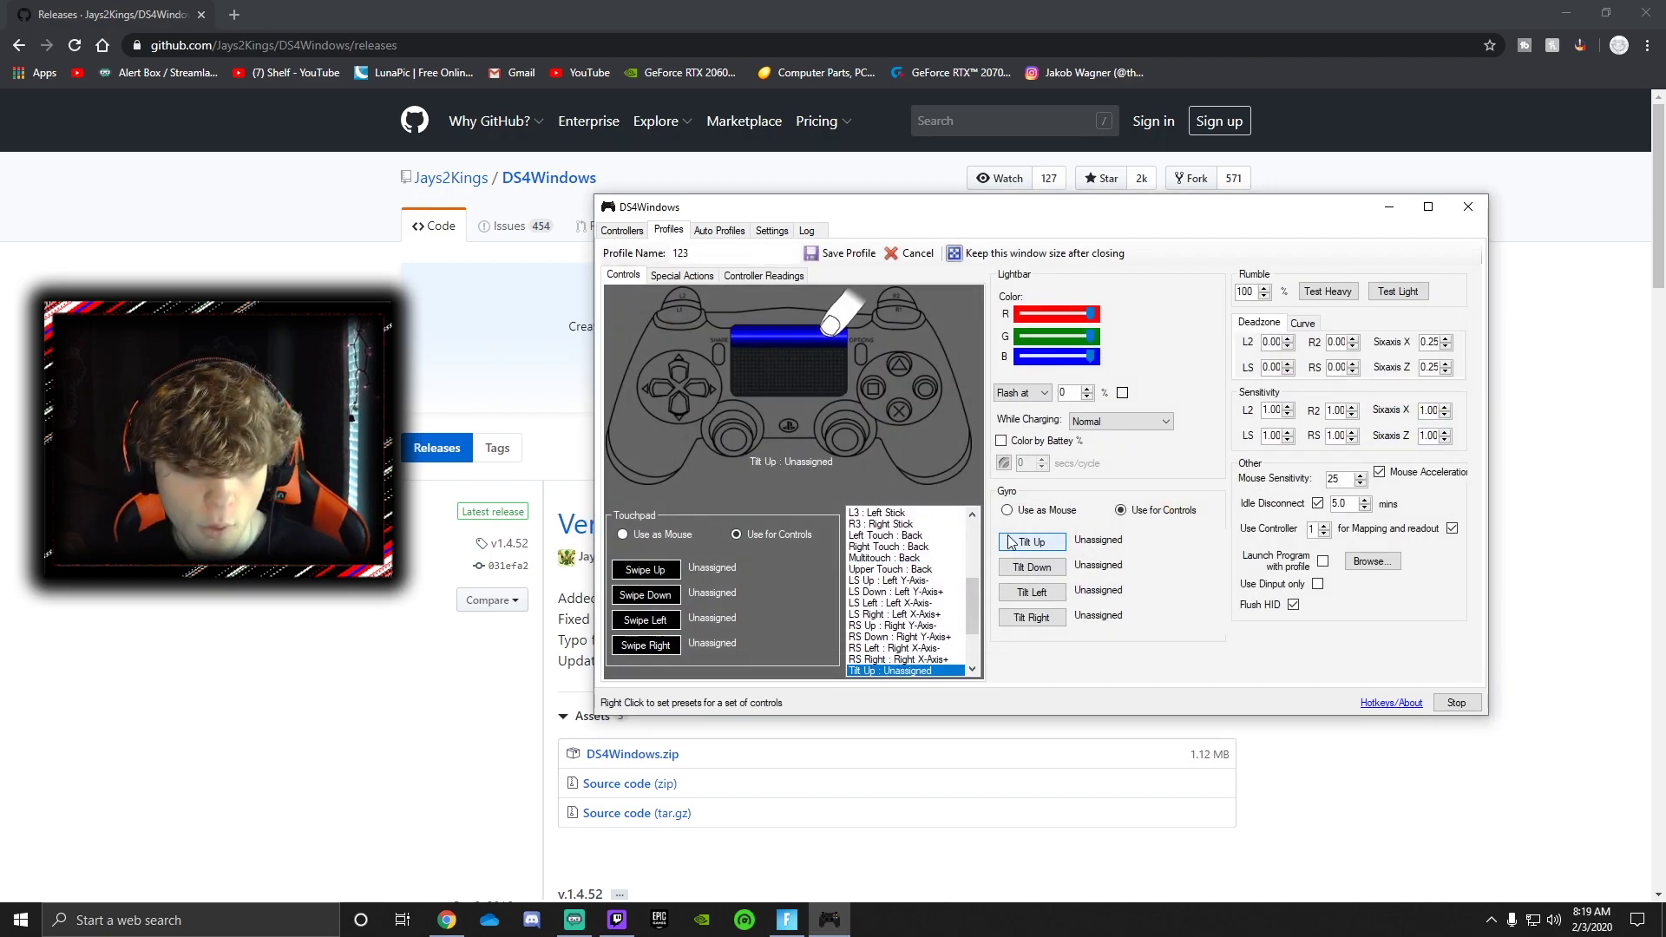
{"action": "left_click", "coordinate": [1009, 542]}
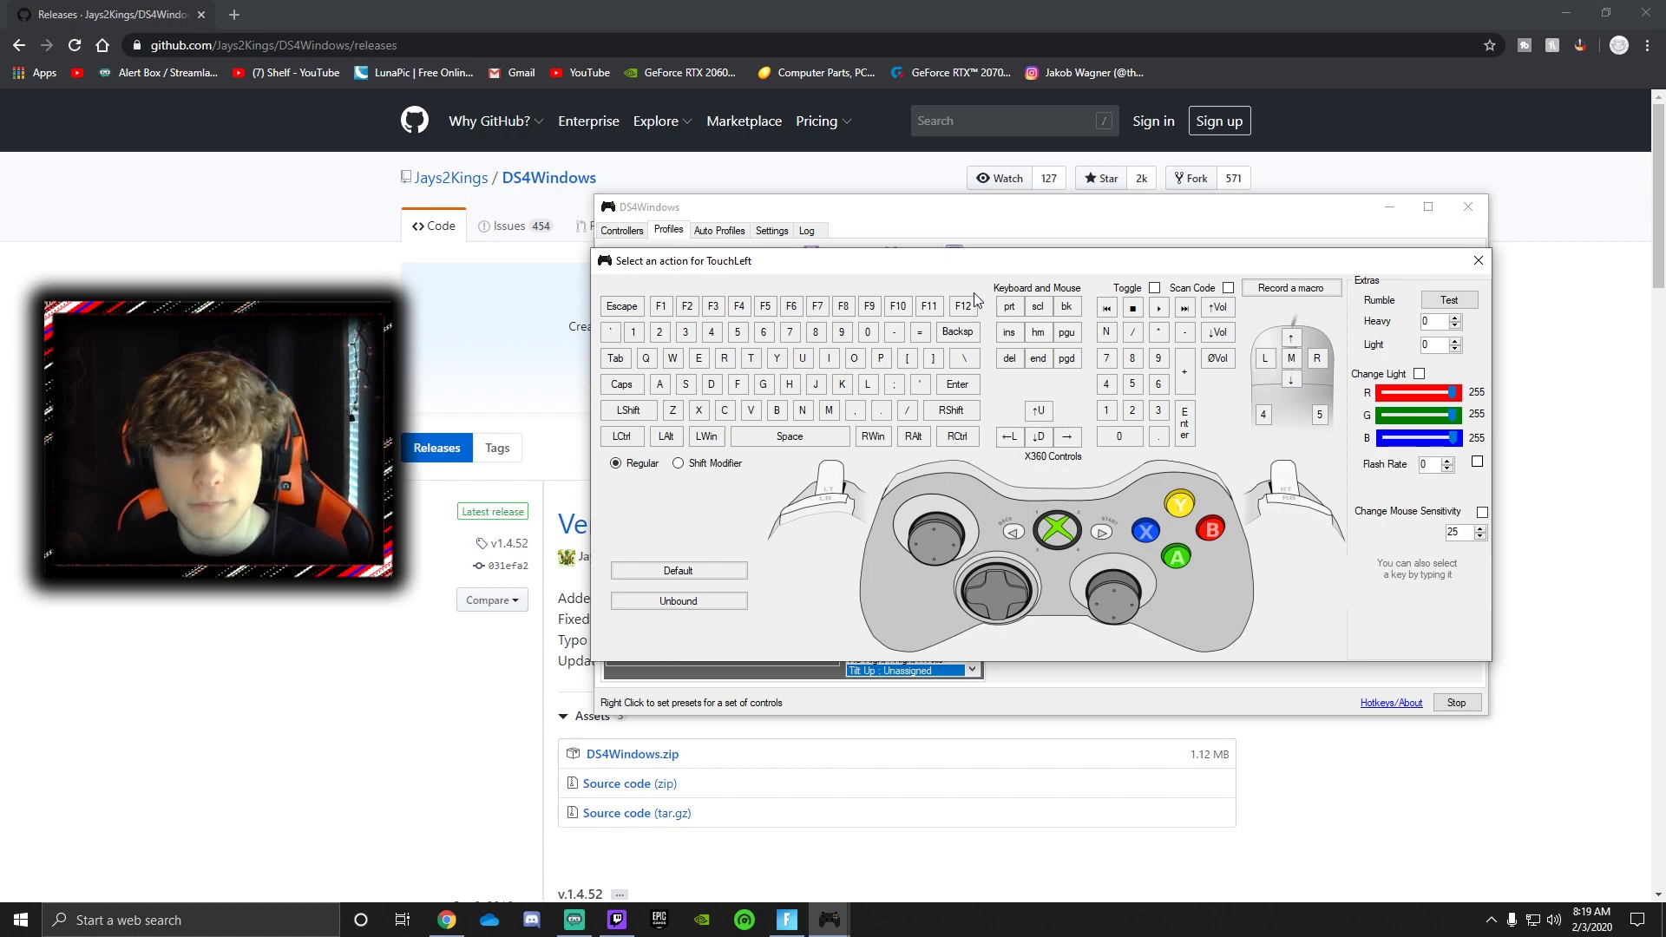
{"action": "left_click", "coordinate": [1478, 260]}
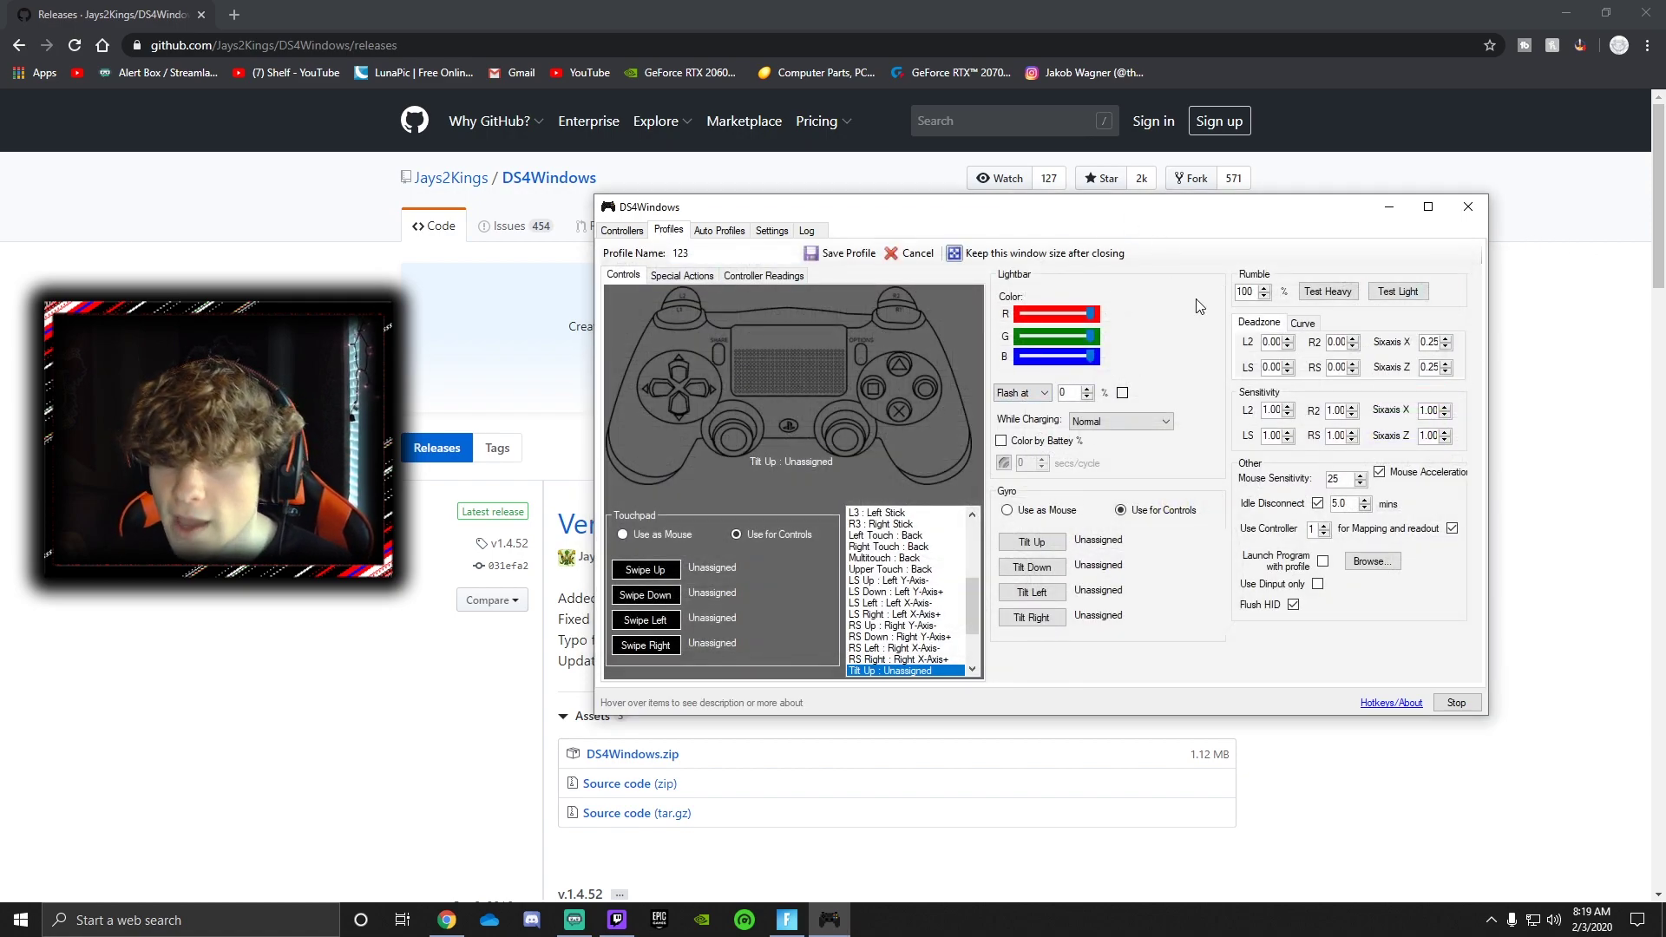
Change profile 123's rumble from 100 to 0, save it, and show the Settings tab.
{"action": "double_click", "coordinate": [1258, 293]}
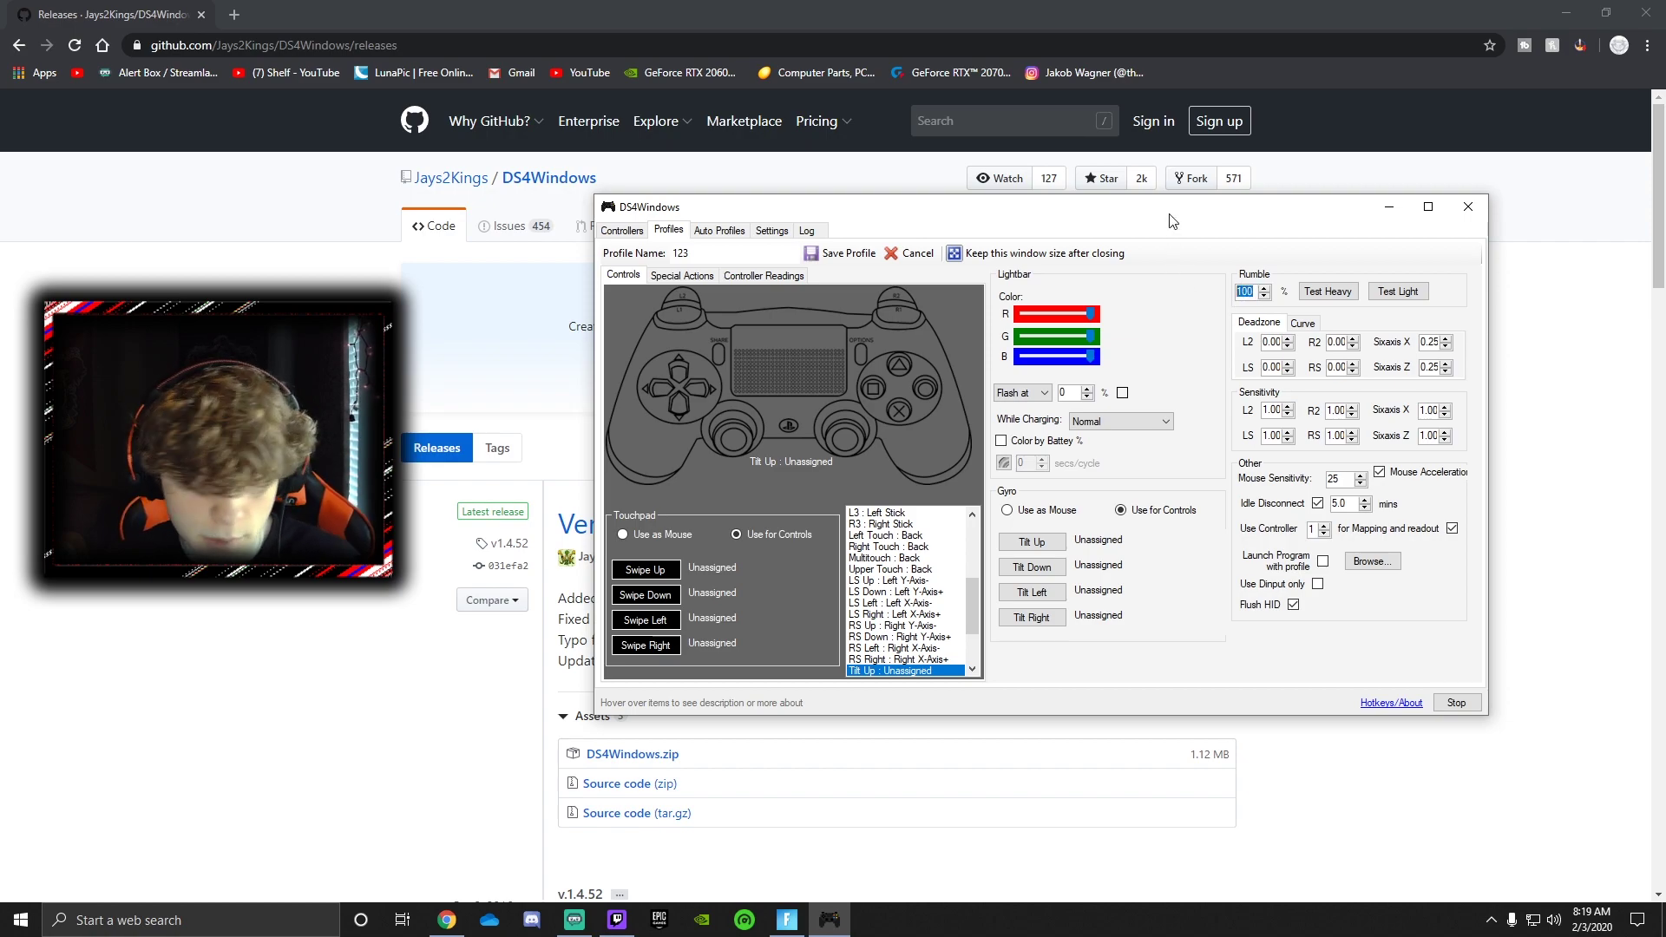
{"action": "type", "text": "0"}
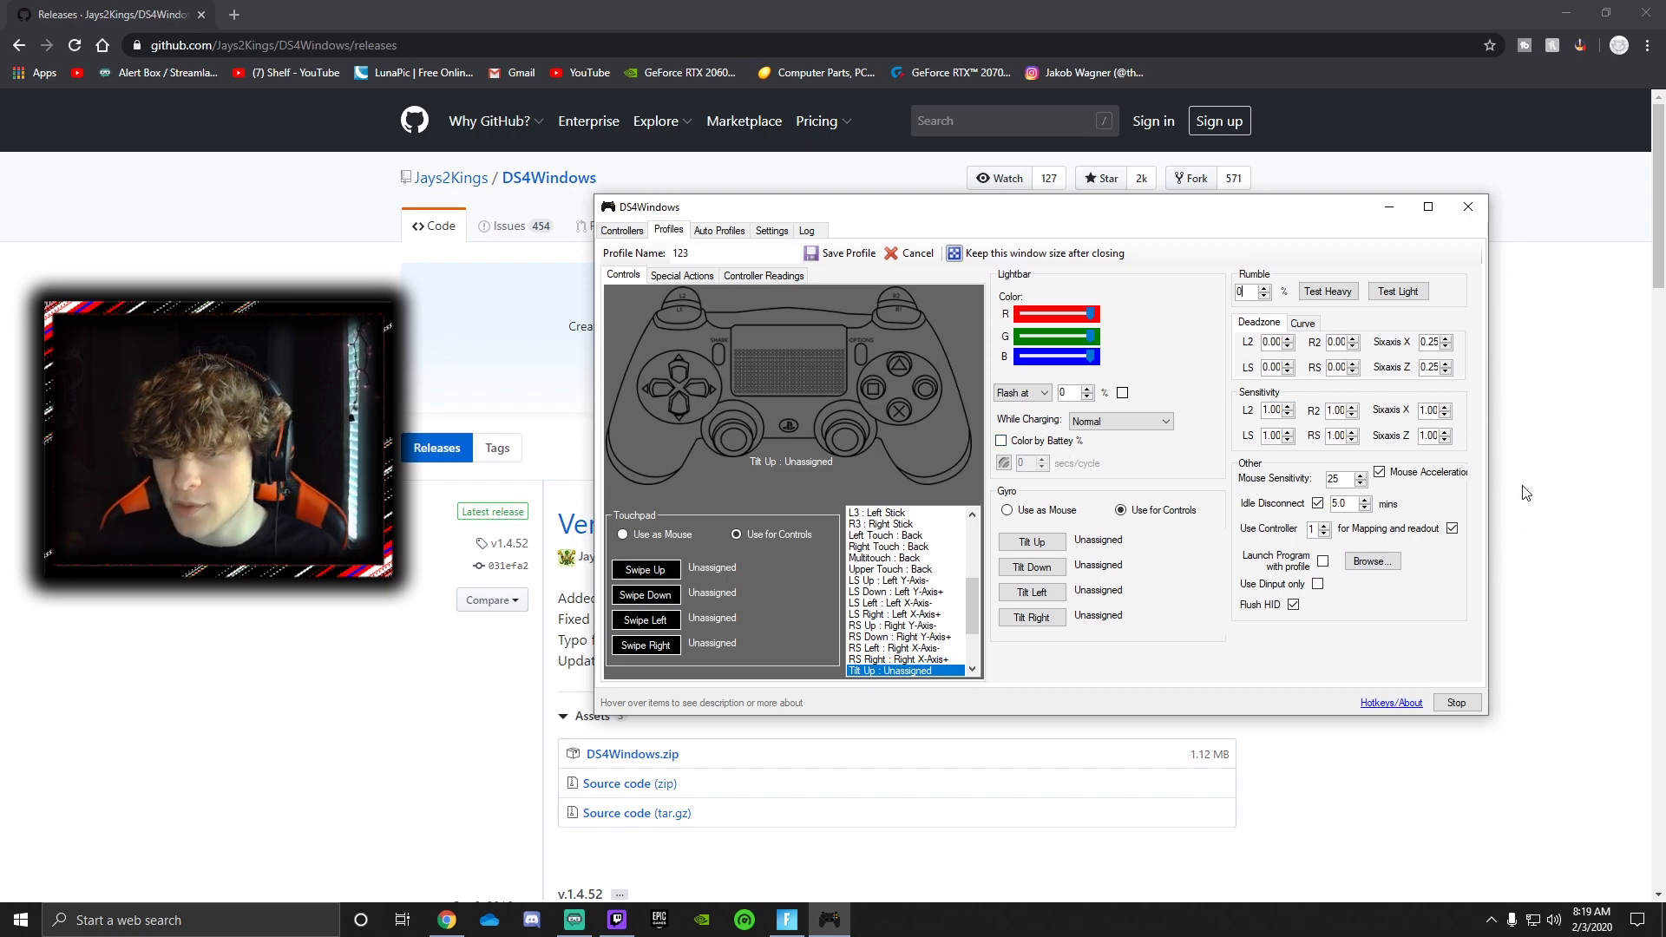
{"action": "left_click", "coordinate": [871, 255]}
{"action": "left_click", "coordinate": [771, 230]}
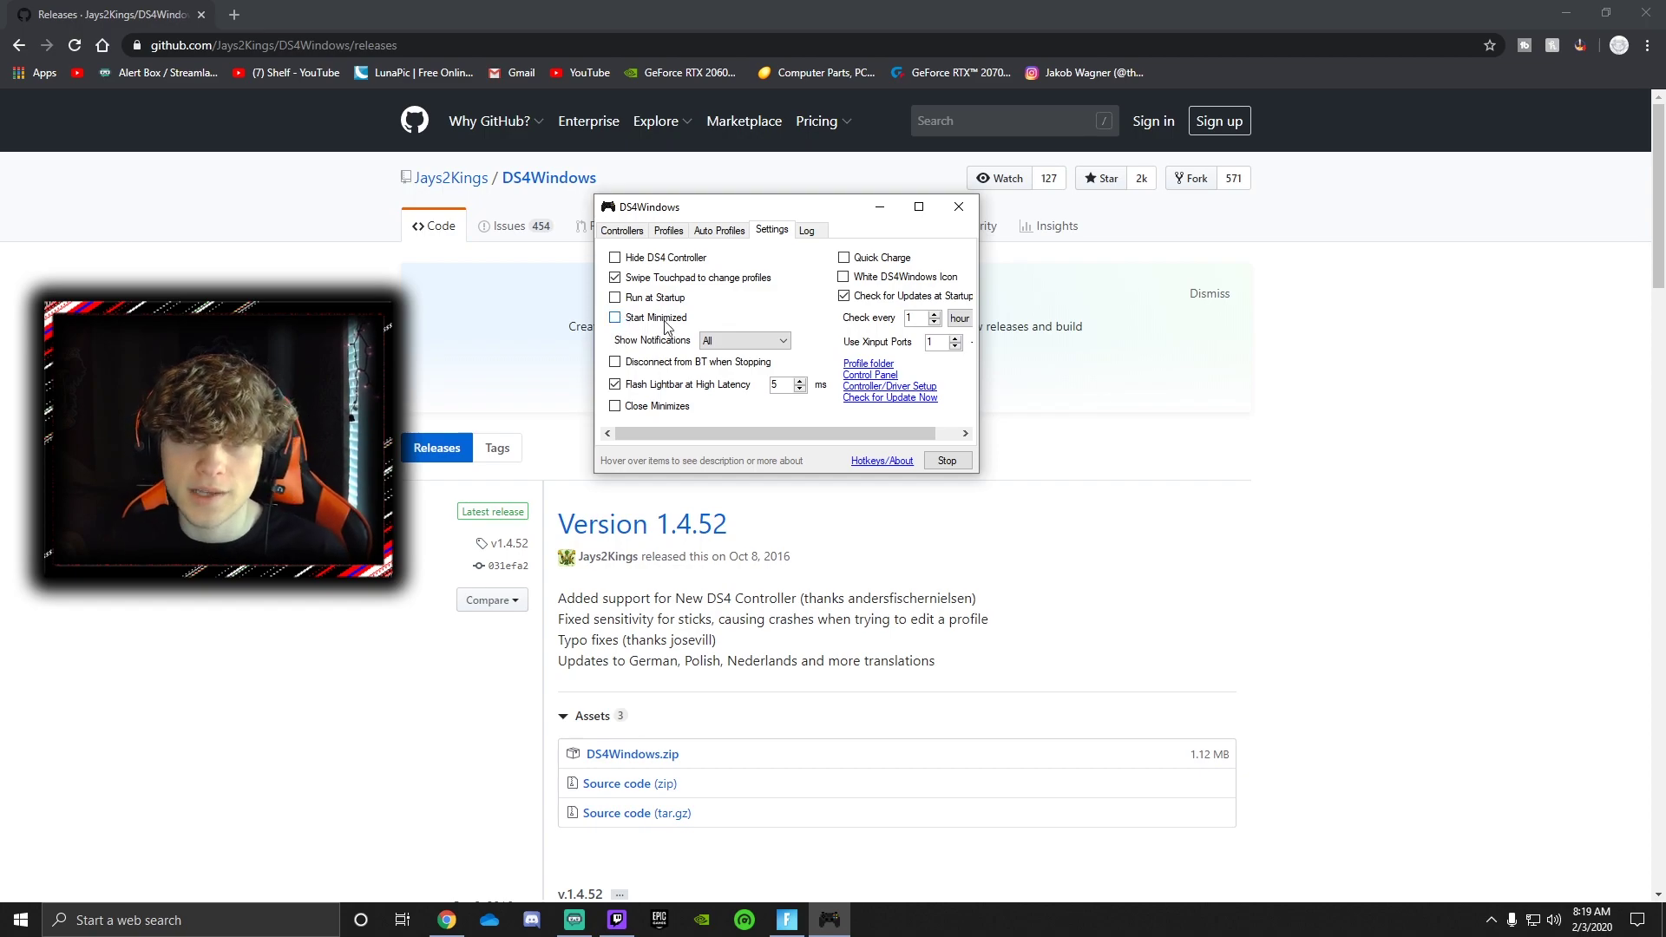
Edit the Flash Lightbar high-latency threshold value in Settings.
{"action": "left_click", "coordinate": [779, 386]}
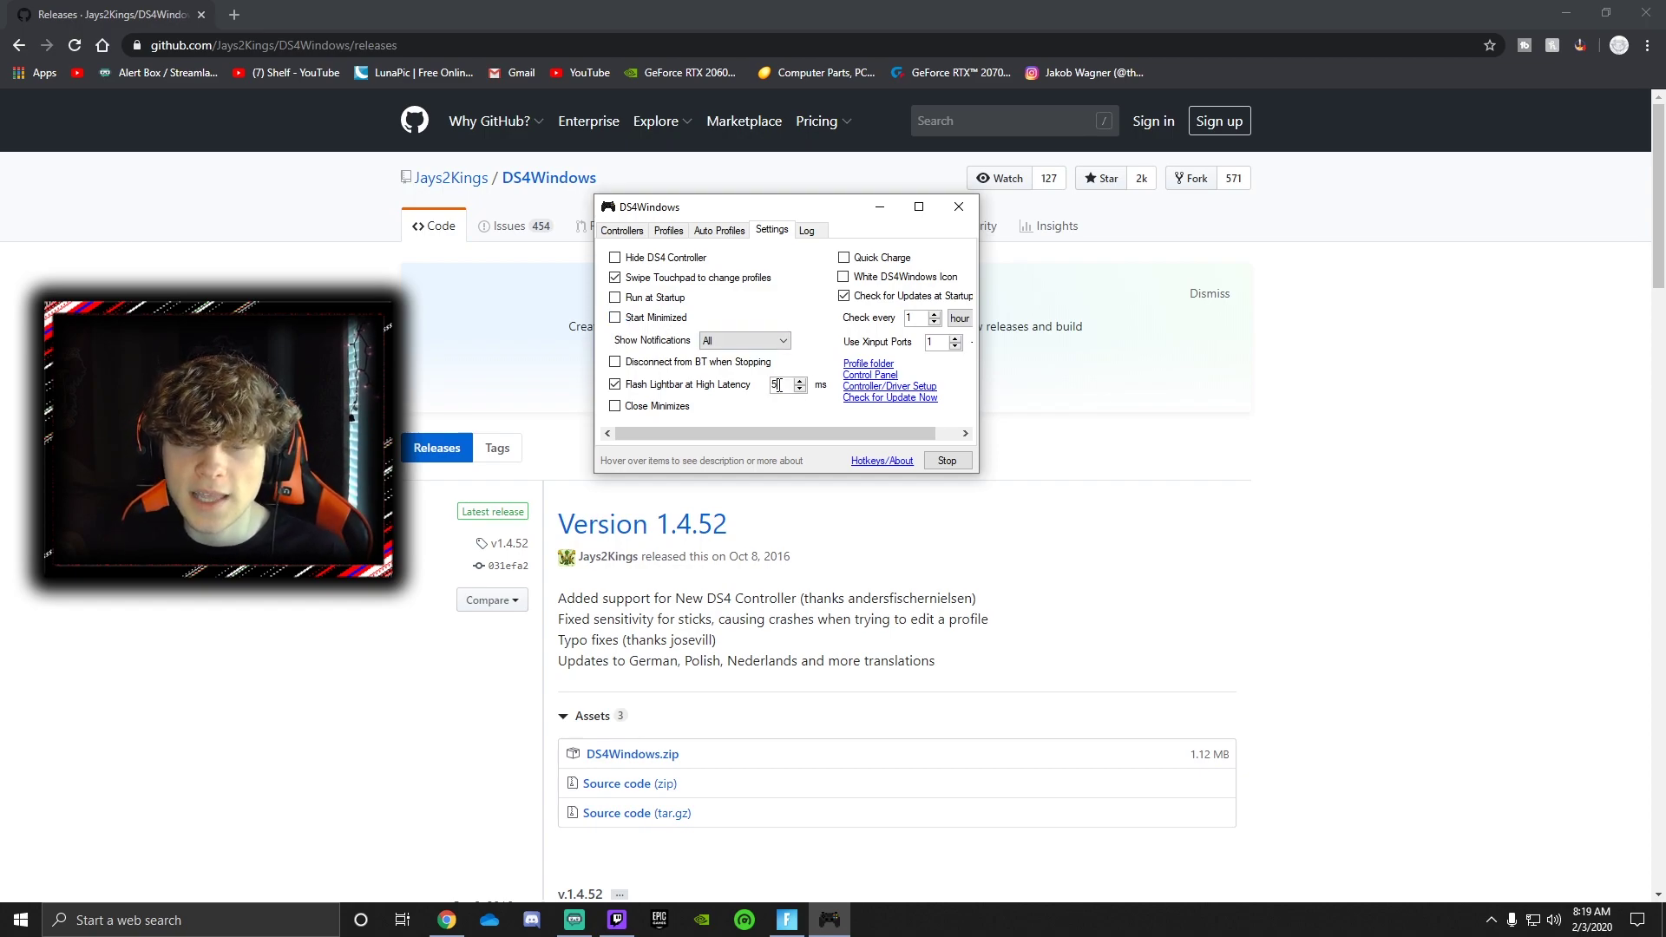
{"action": "double_click", "coordinate": [776, 384]}
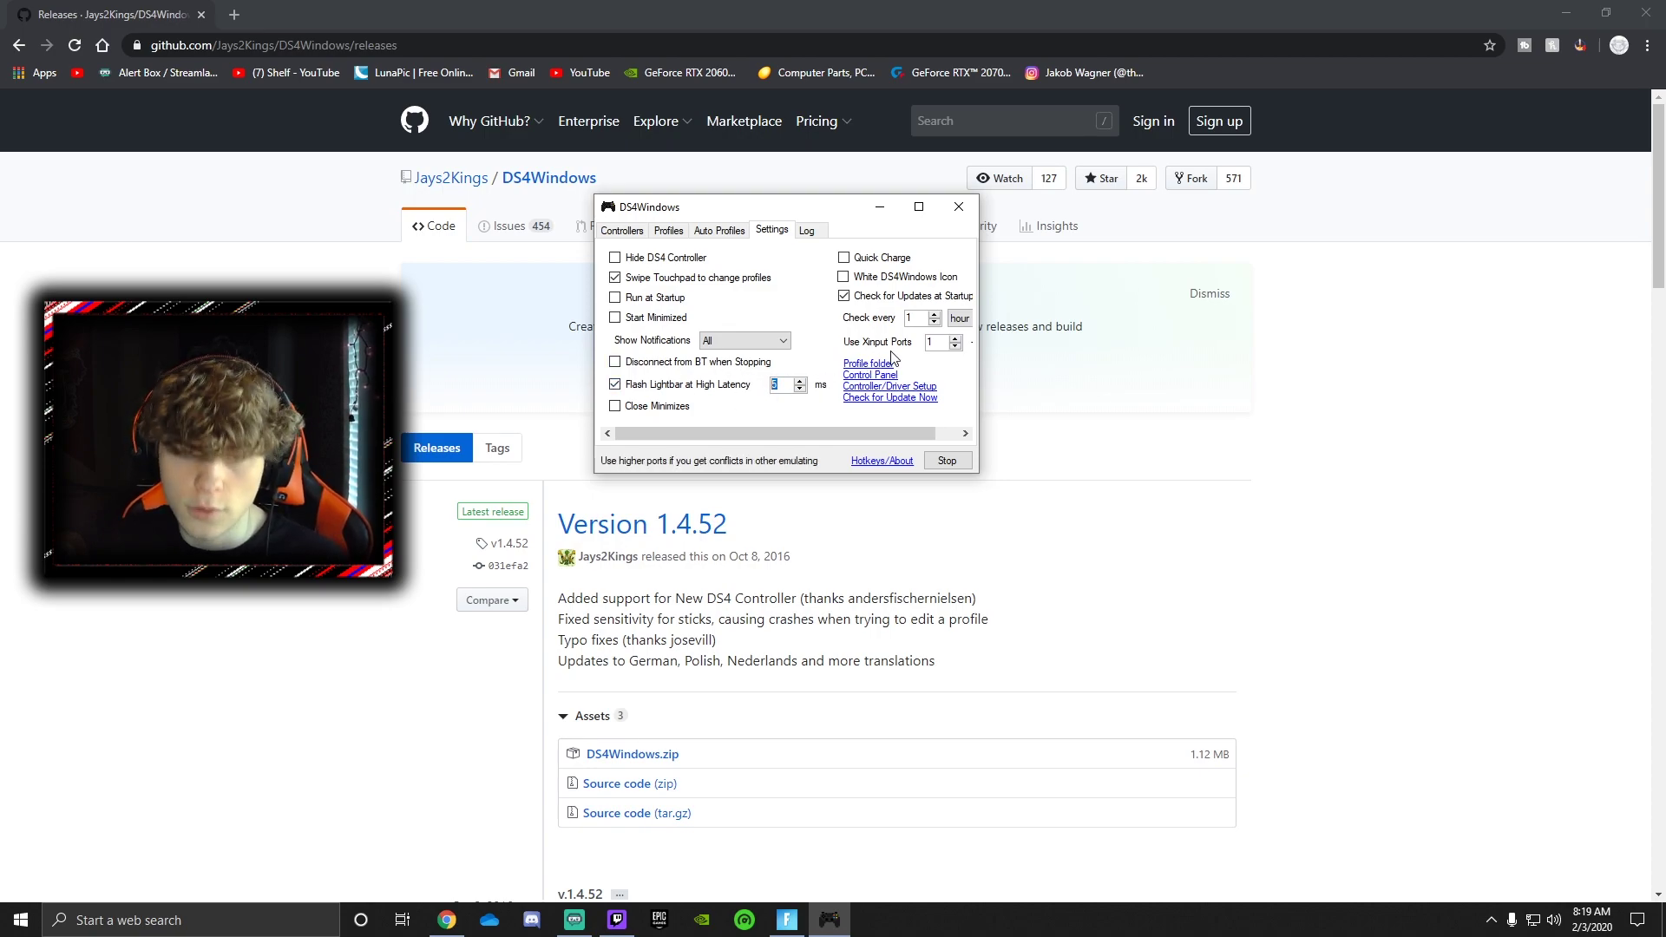
{"action": "left_click", "coordinate": [786, 382]}
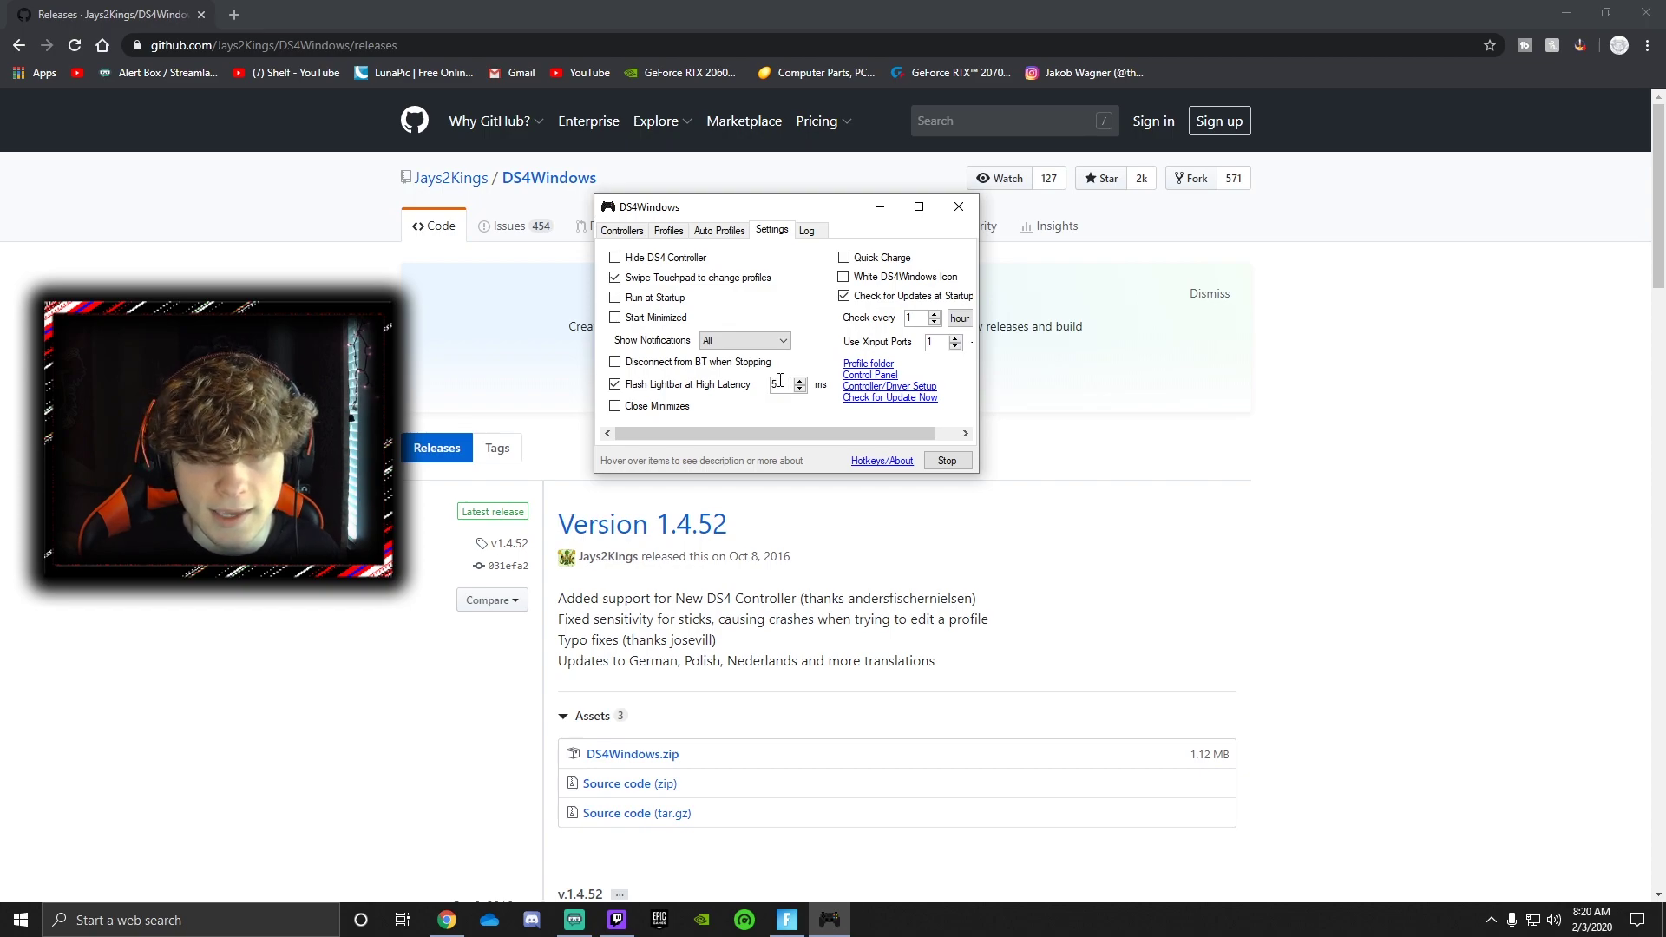
{"action": "left_click_drag", "start_coordinate": [779, 383], "coordinate": [748, 384]}
{"action": "type", "text": "0"}
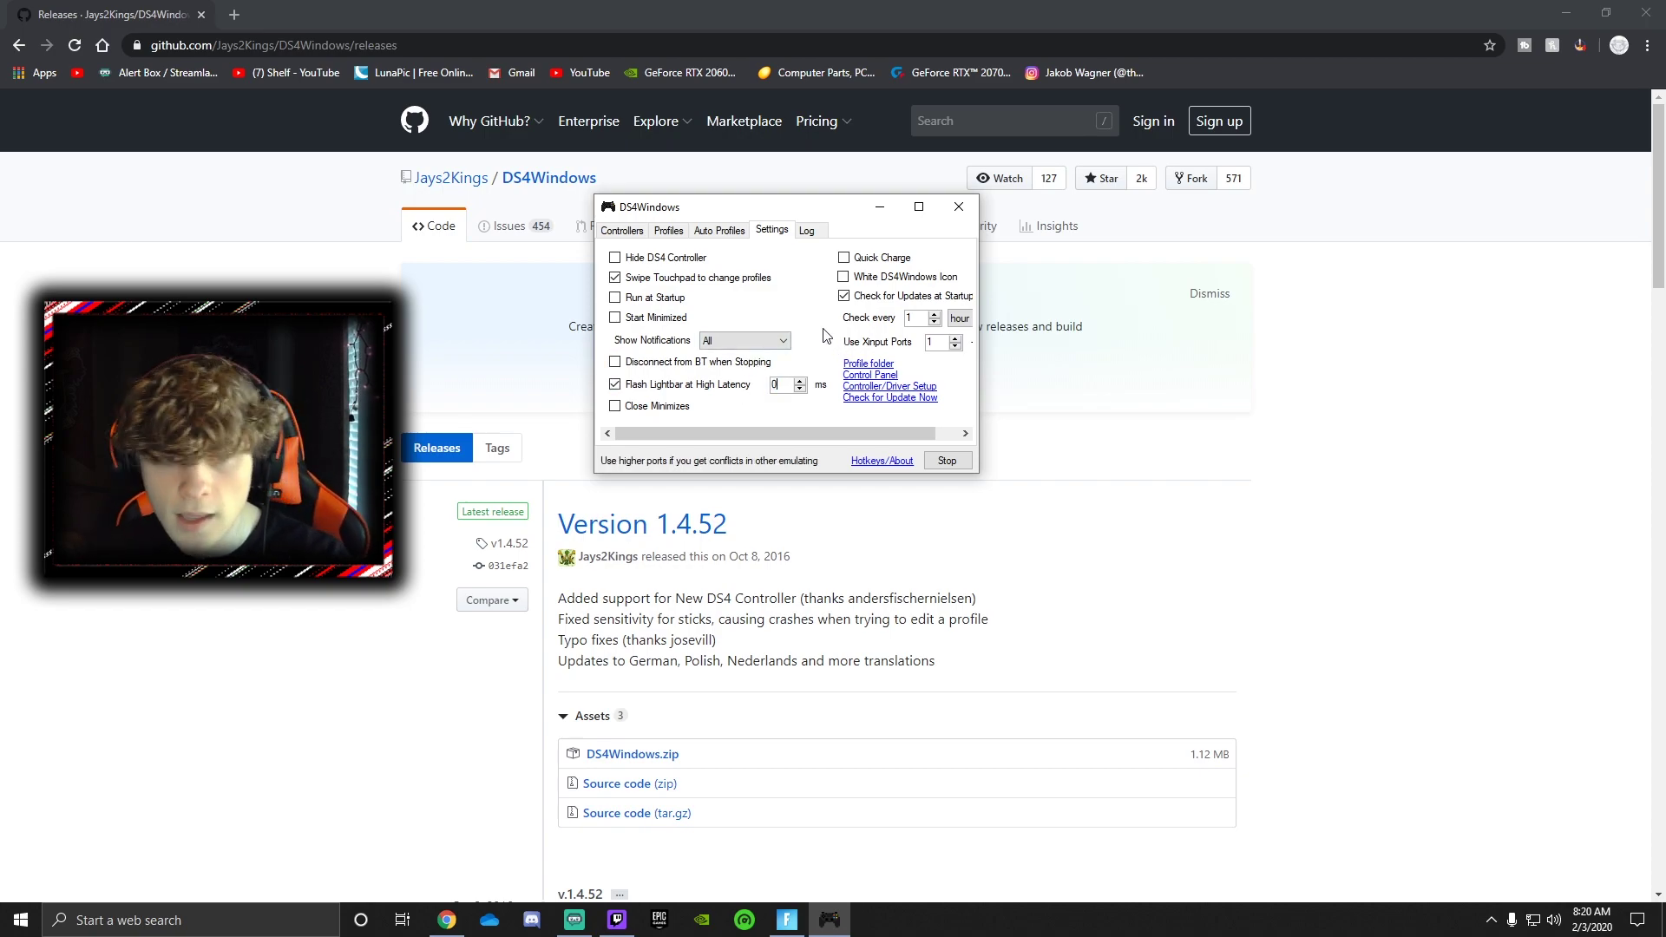
Cycle through the Profiles, Controllers and Log tabs, maximize the window, and return to Settings.
{"action": "left_click", "coordinate": [670, 231]}
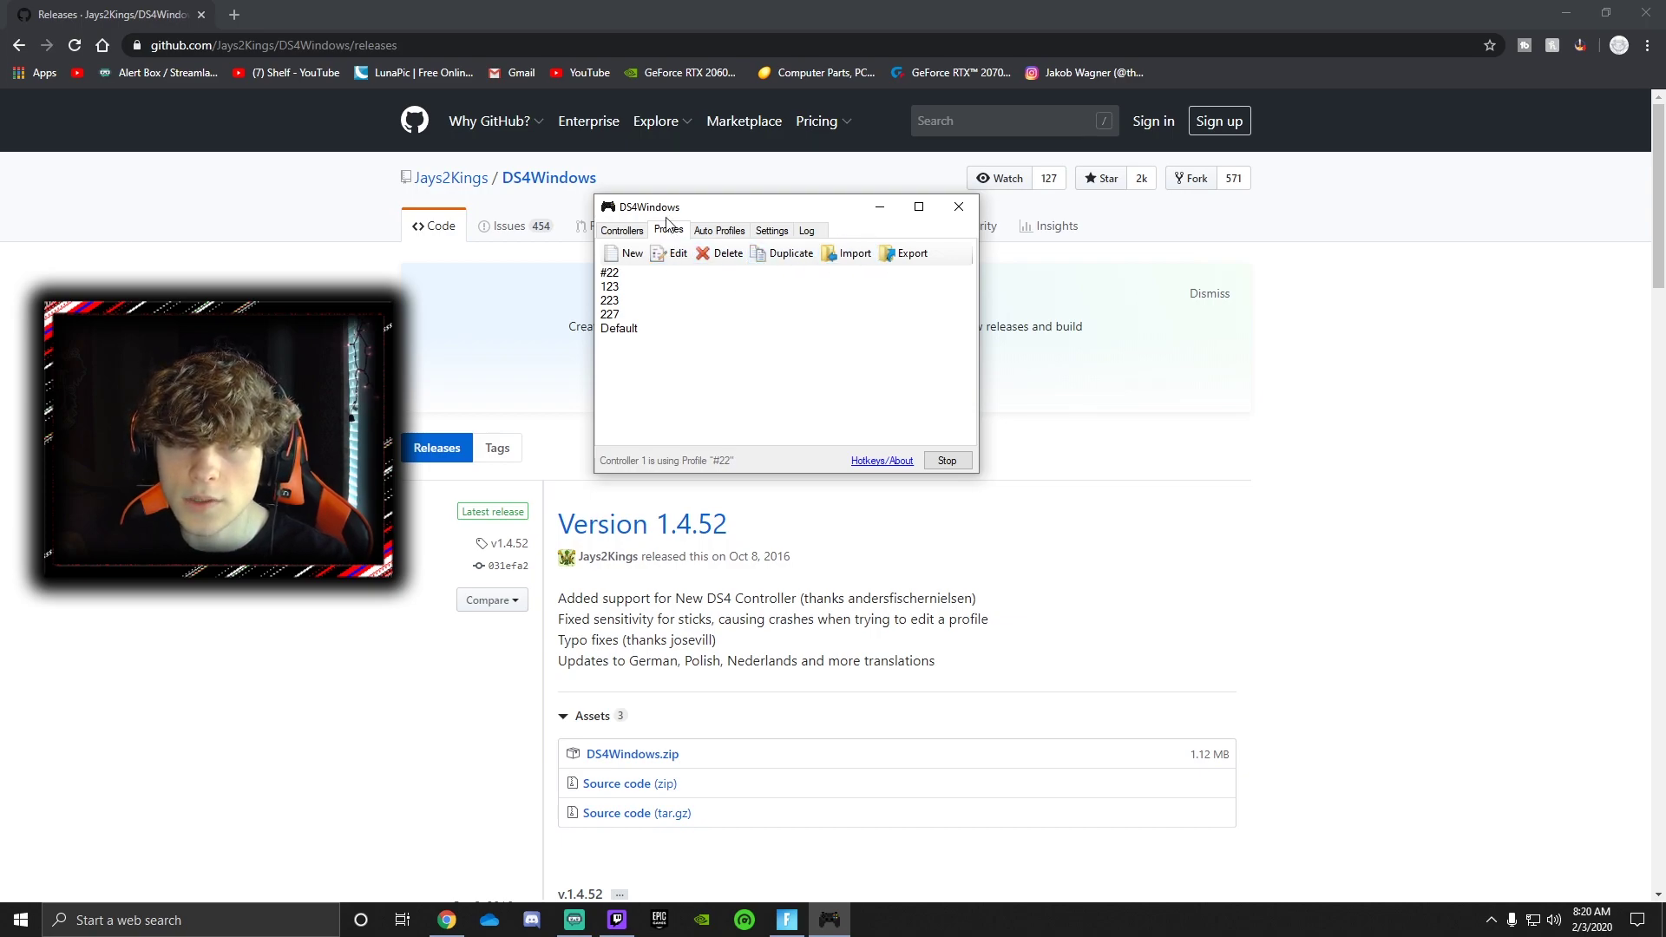
{"action": "left_click", "coordinate": [624, 232]}
{"action": "left_click", "coordinate": [807, 231]}
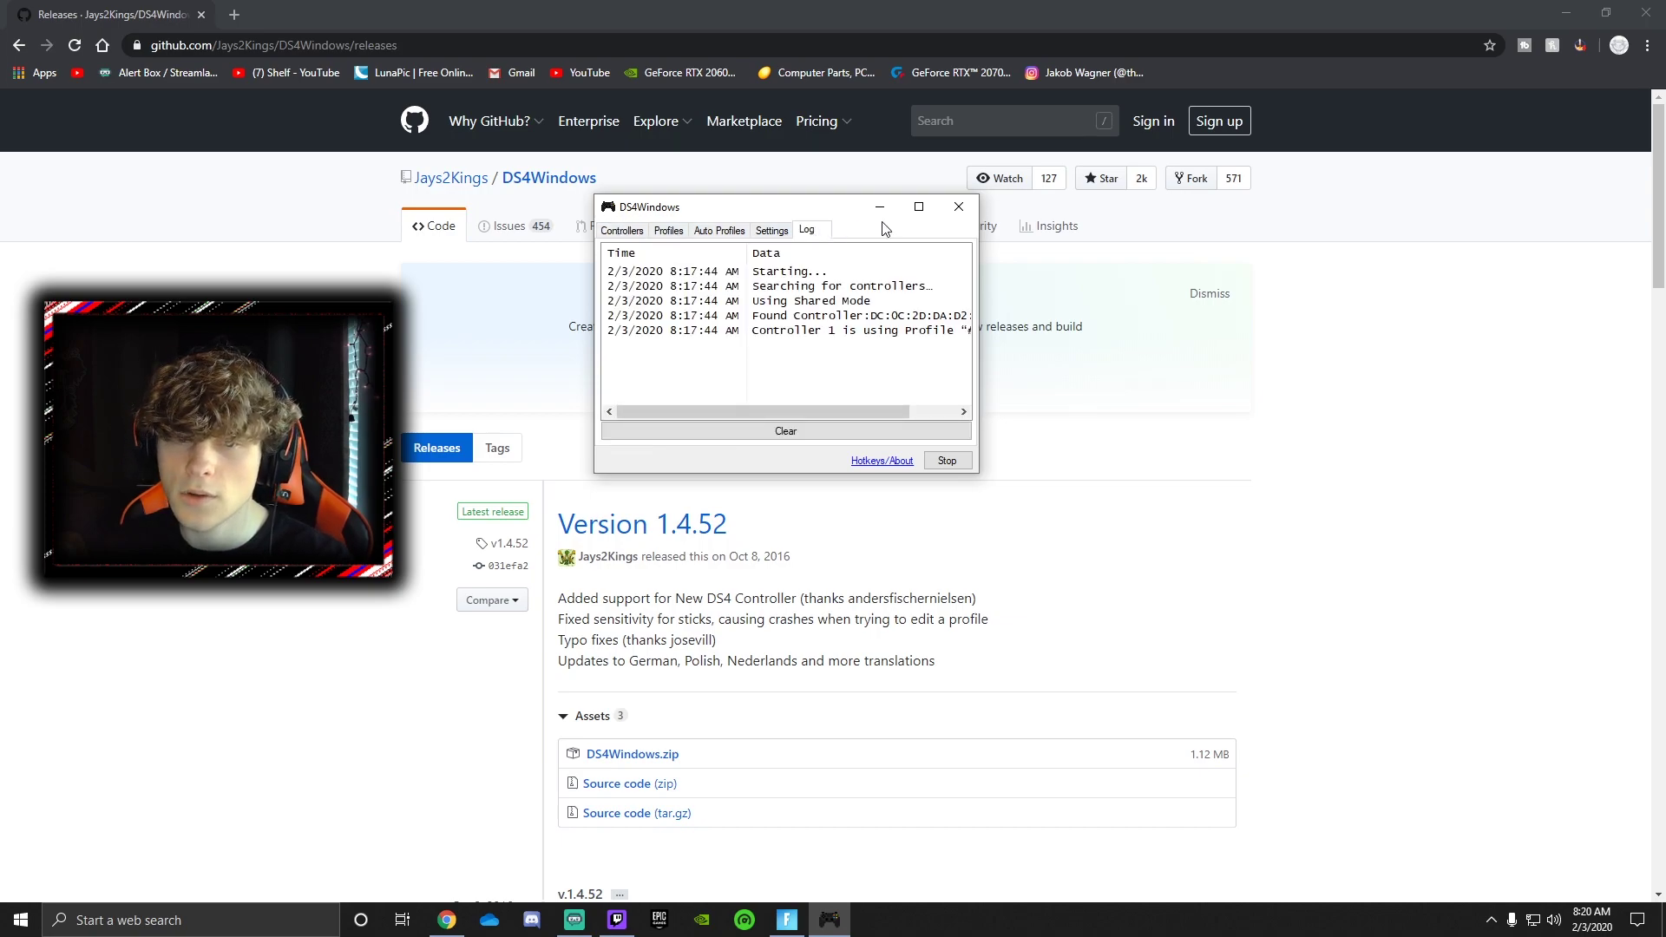
{"action": "left_click", "coordinate": [919, 207]}
{"action": "left_click", "coordinate": [177, 29]}
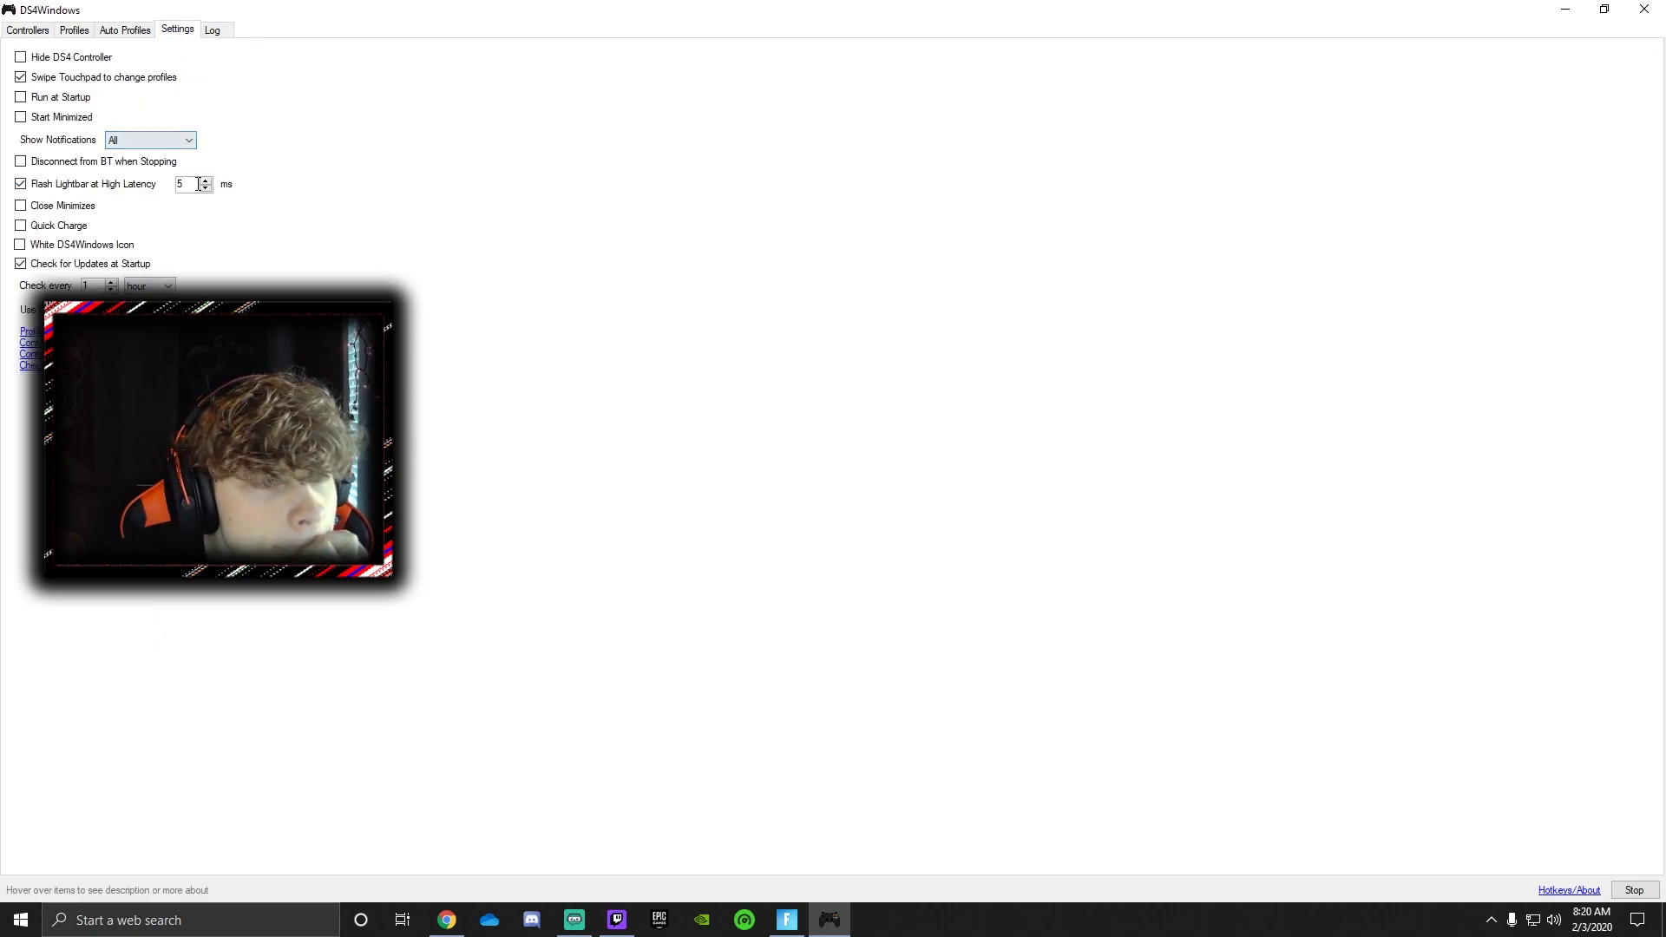
Assign profile 123 to the connected controller on the Controllers tab.
{"action": "double_click", "coordinate": [181, 184]}
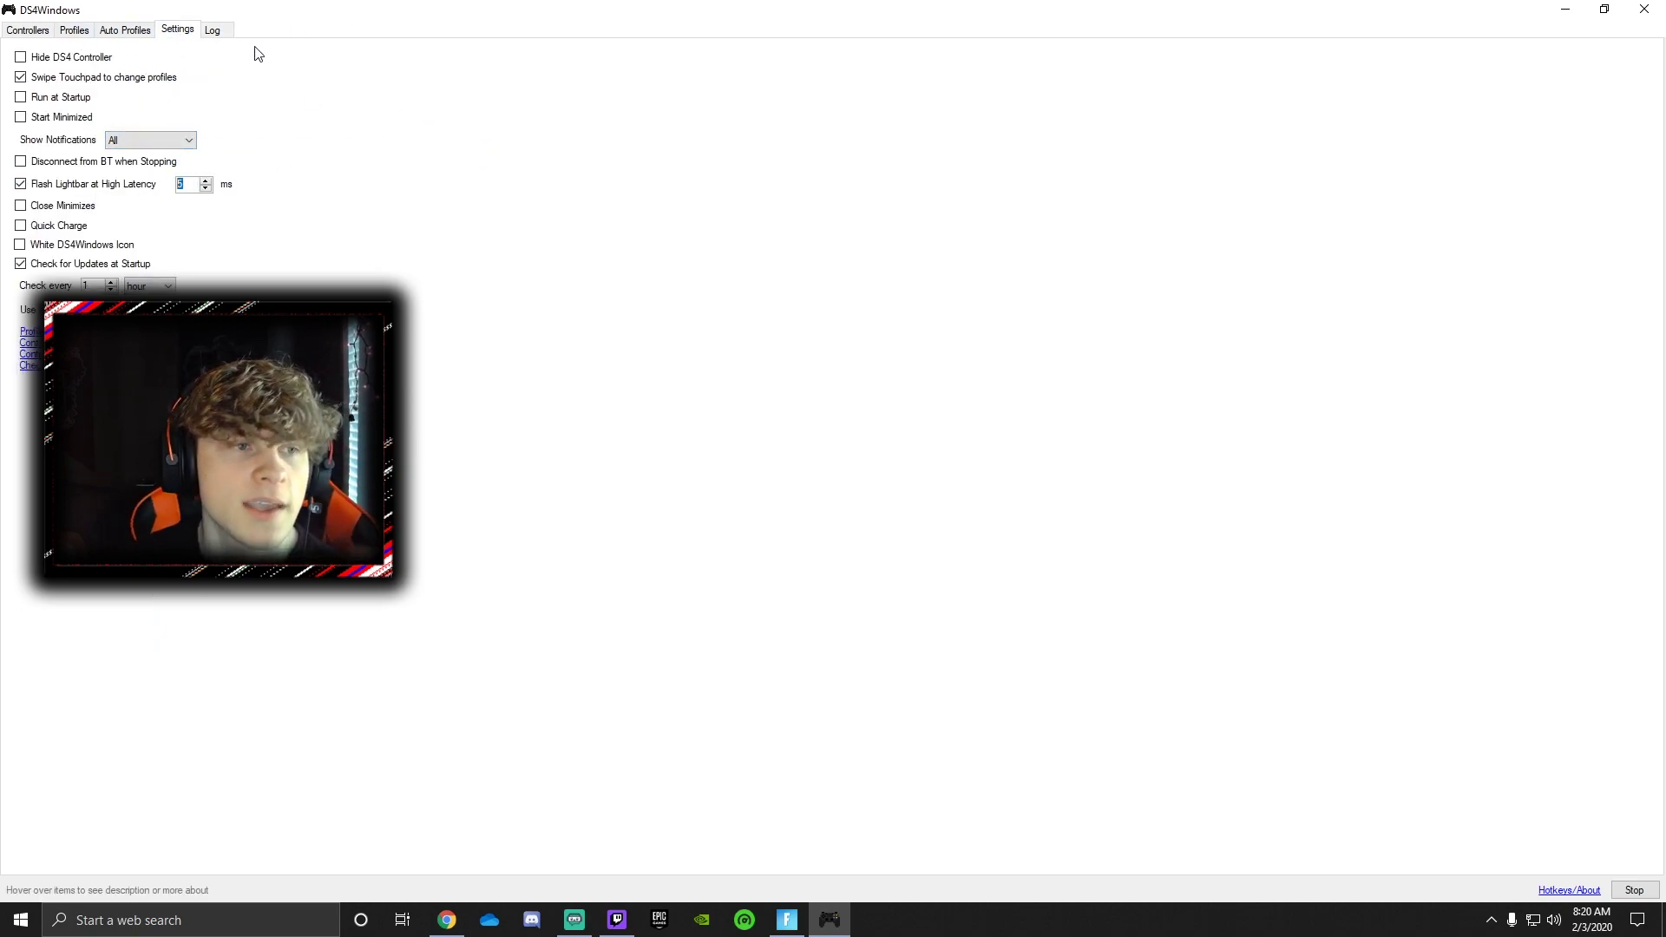
{"action": "left_click", "coordinate": [38, 27]}
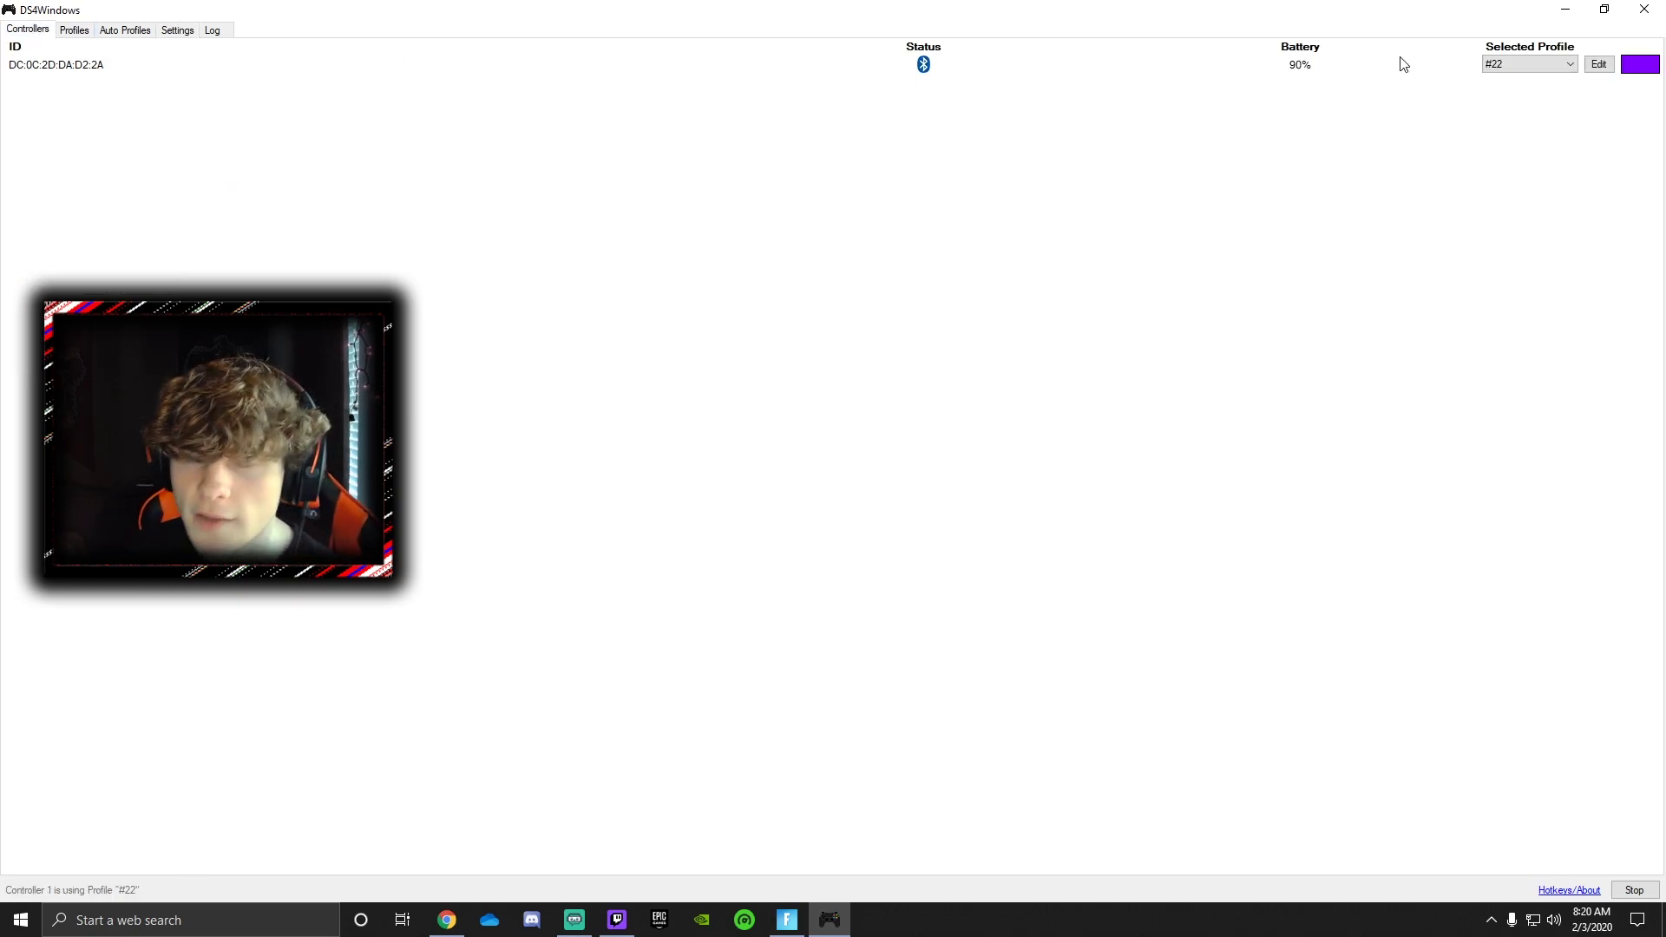
{"action": "left_click", "coordinate": [1520, 63]}
{"action": "left_click", "coordinate": [1529, 97]}
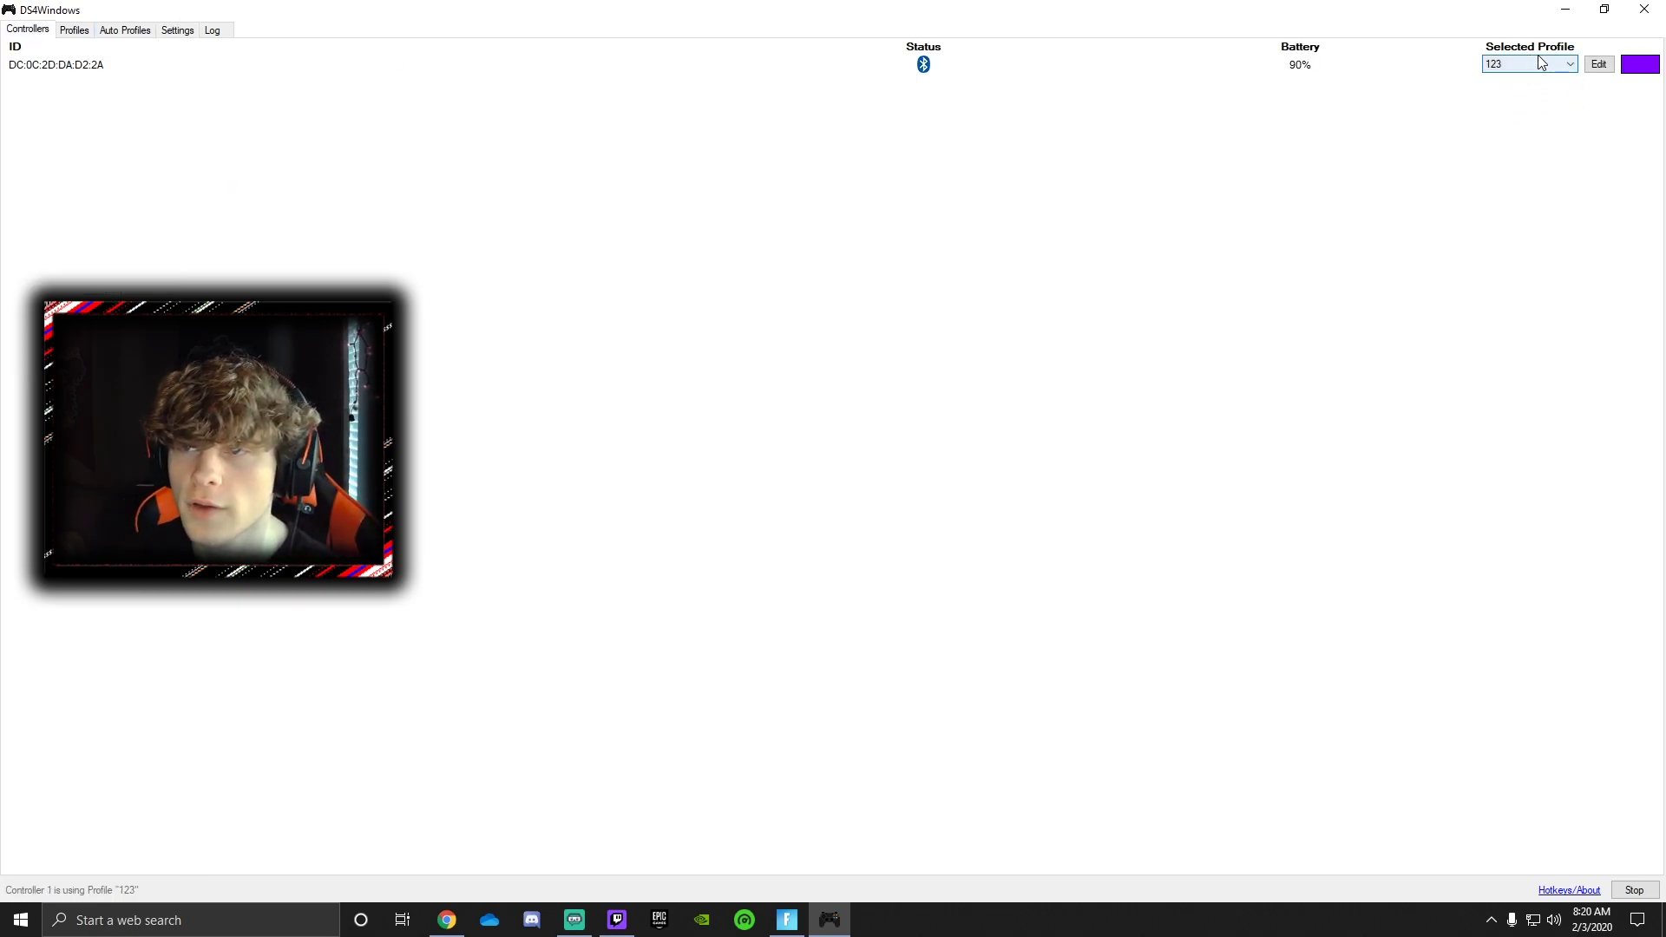
Browse custom lightbar colours, then close the colour picker without applying.
{"action": "left_click", "coordinate": [1637, 70]}
{"action": "left_click", "coordinate": [1612, 104]}
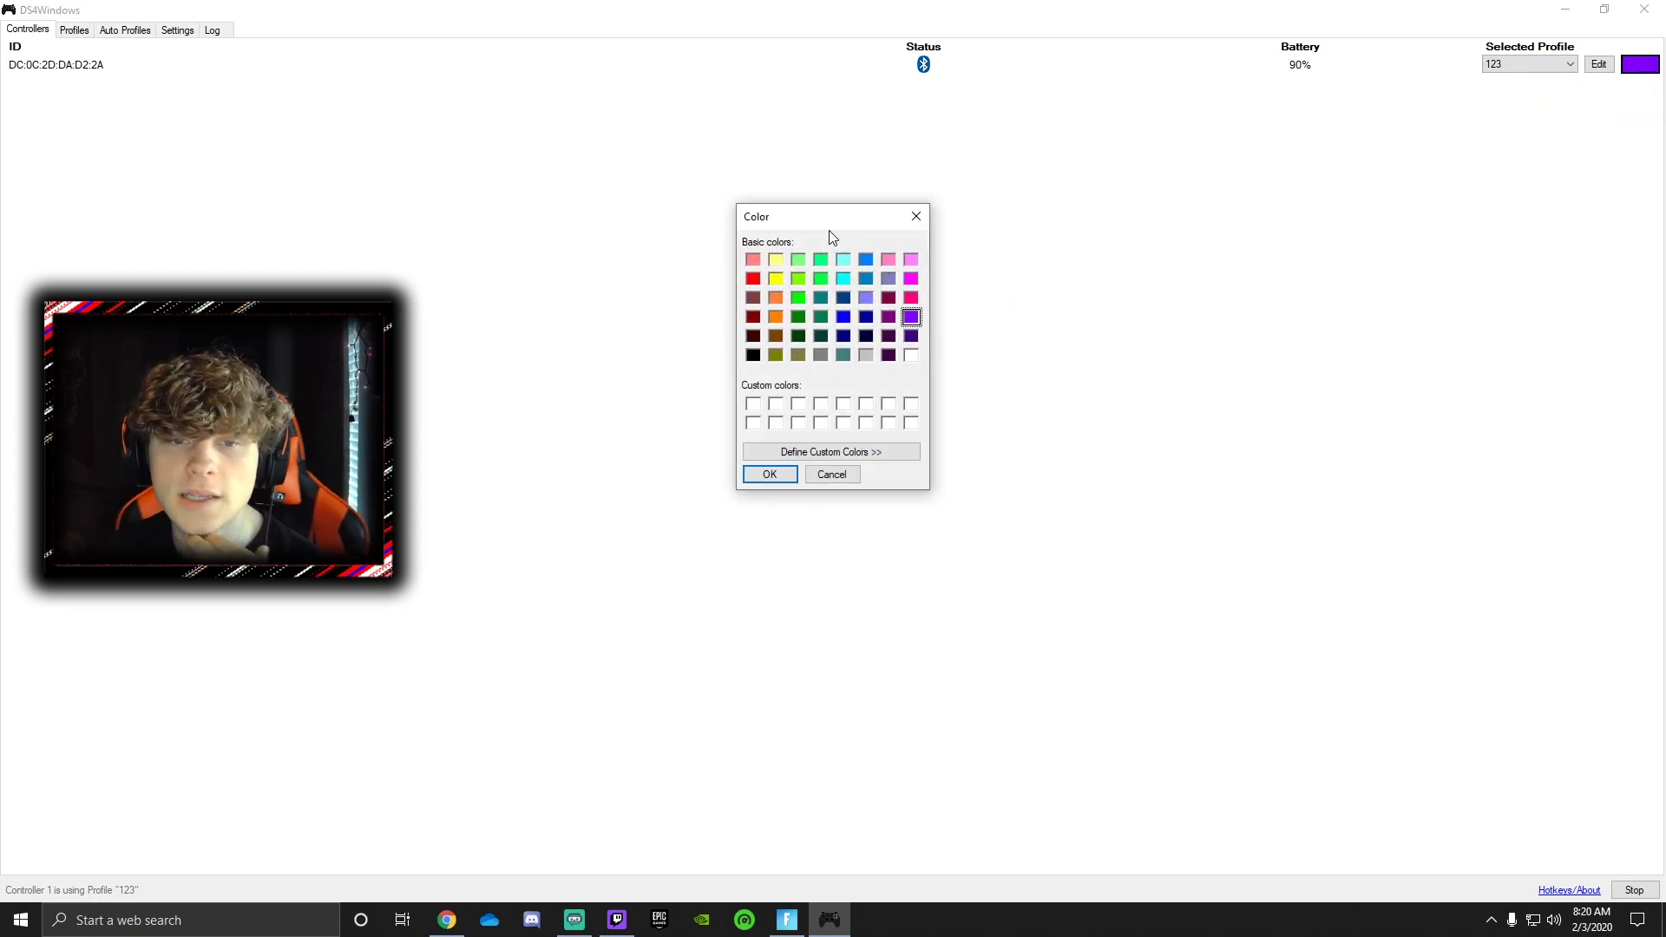
{"action": "left_click", "coordinate": [753, 404]}
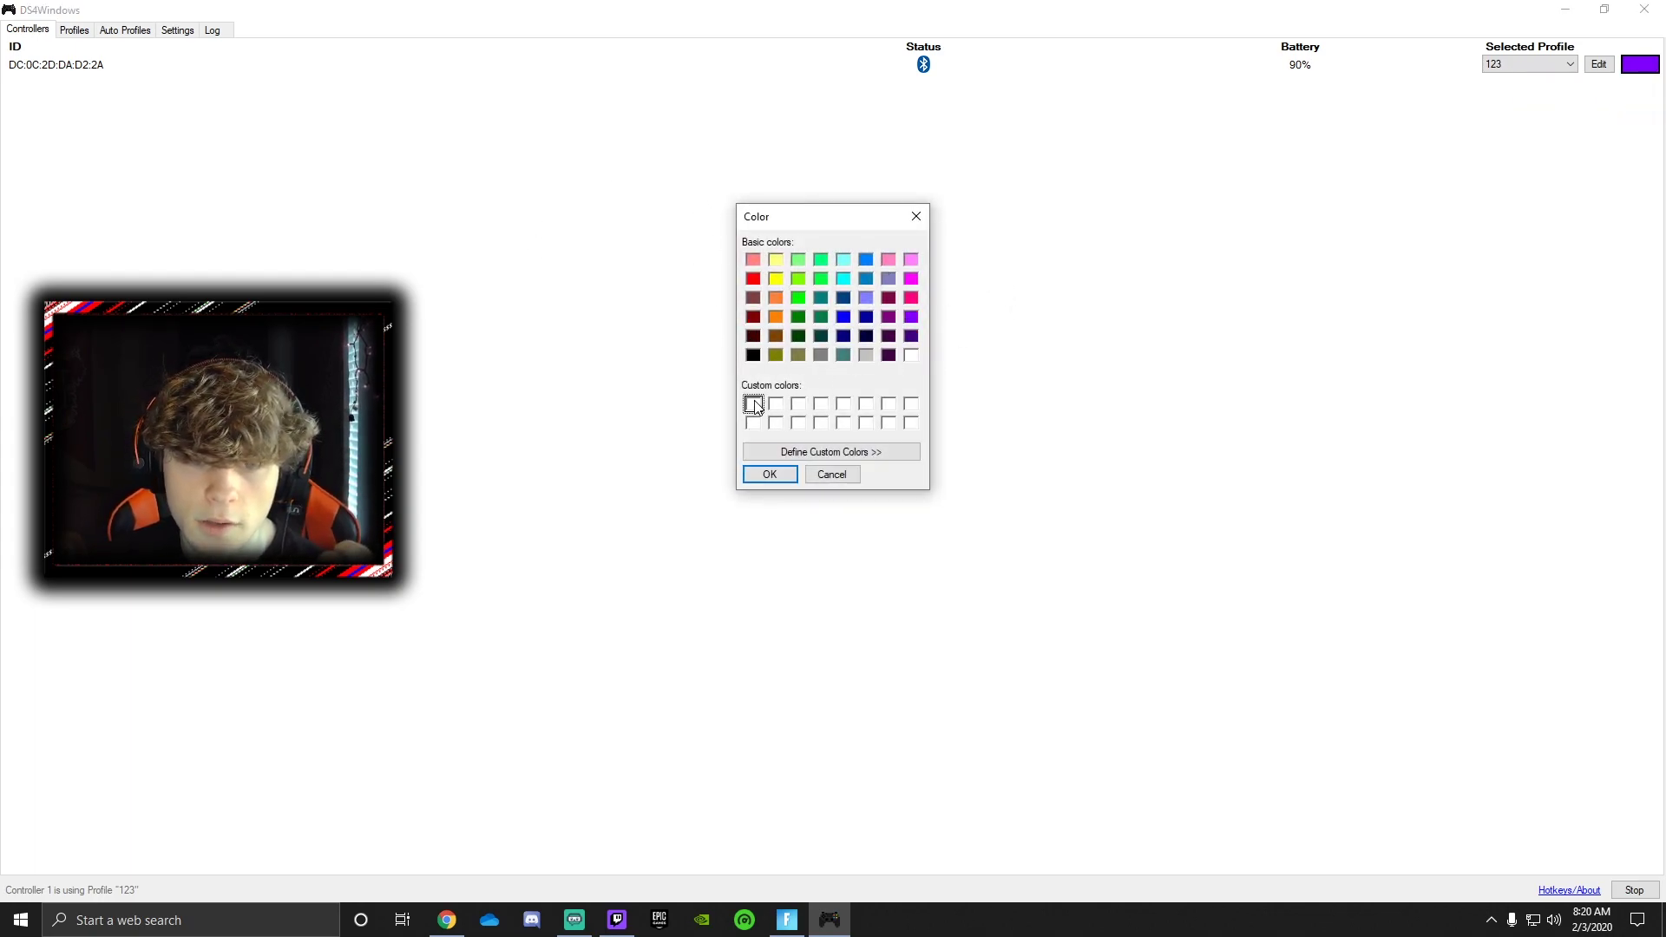
{"action": "left_click", "coordinate": [803, 453]}
{"action": "left_click_drag", "start_coordinate": [1064, 277], "coordinate": [1040, 349]}
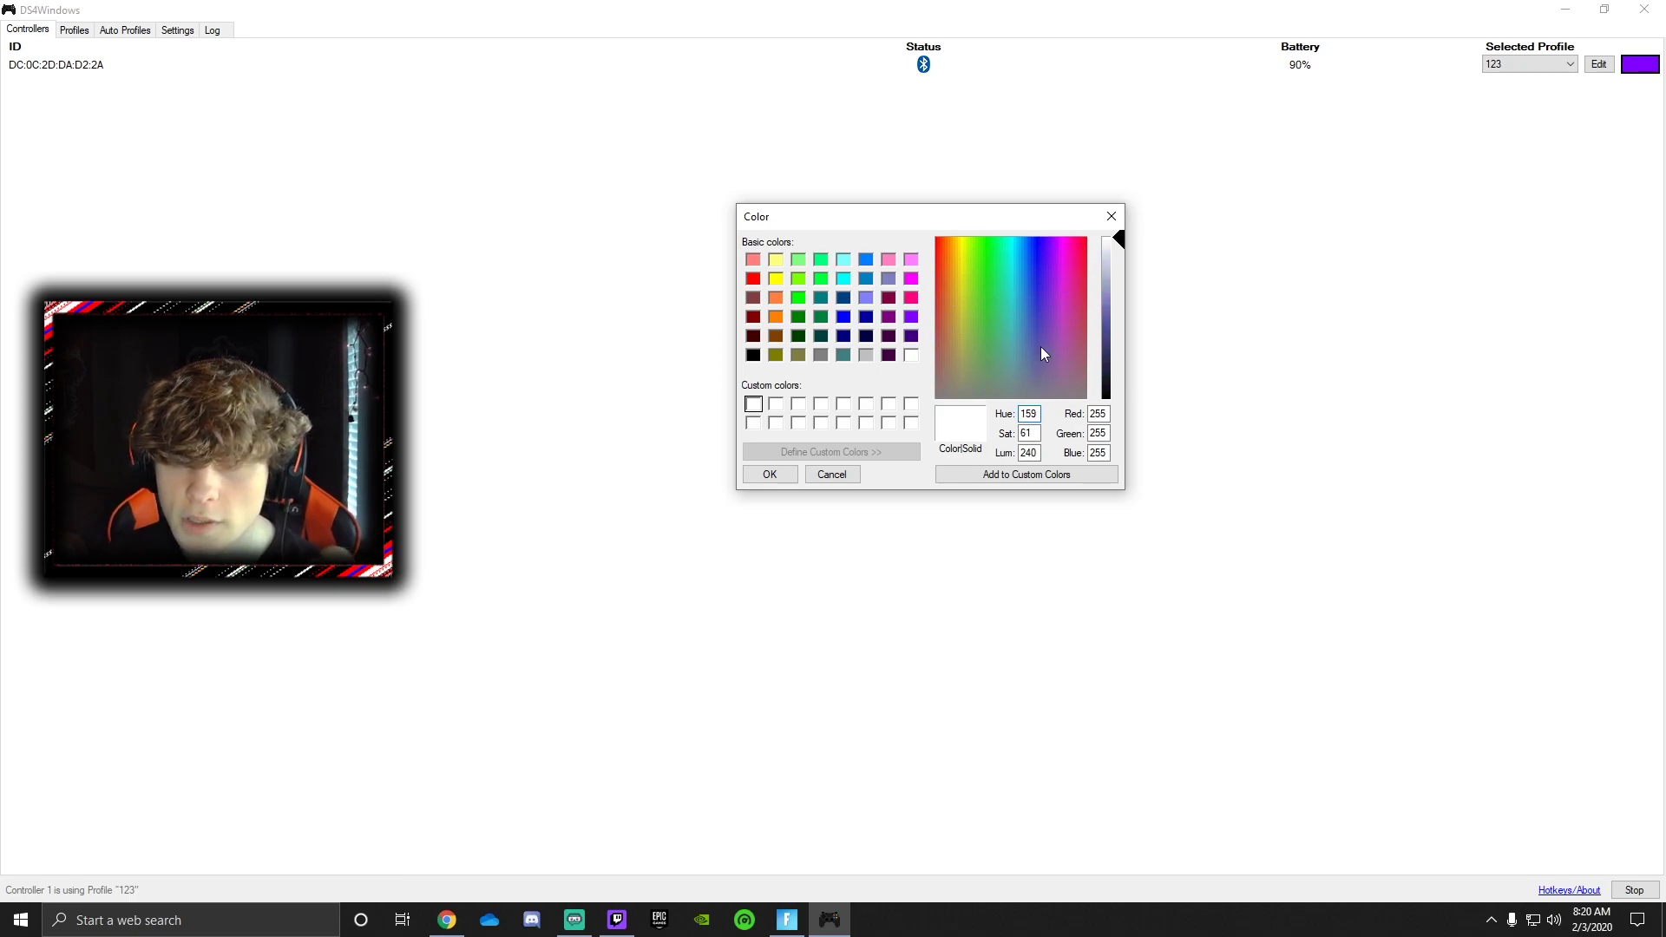
{"action": "left_click", "coordinate": [1111, 216]}
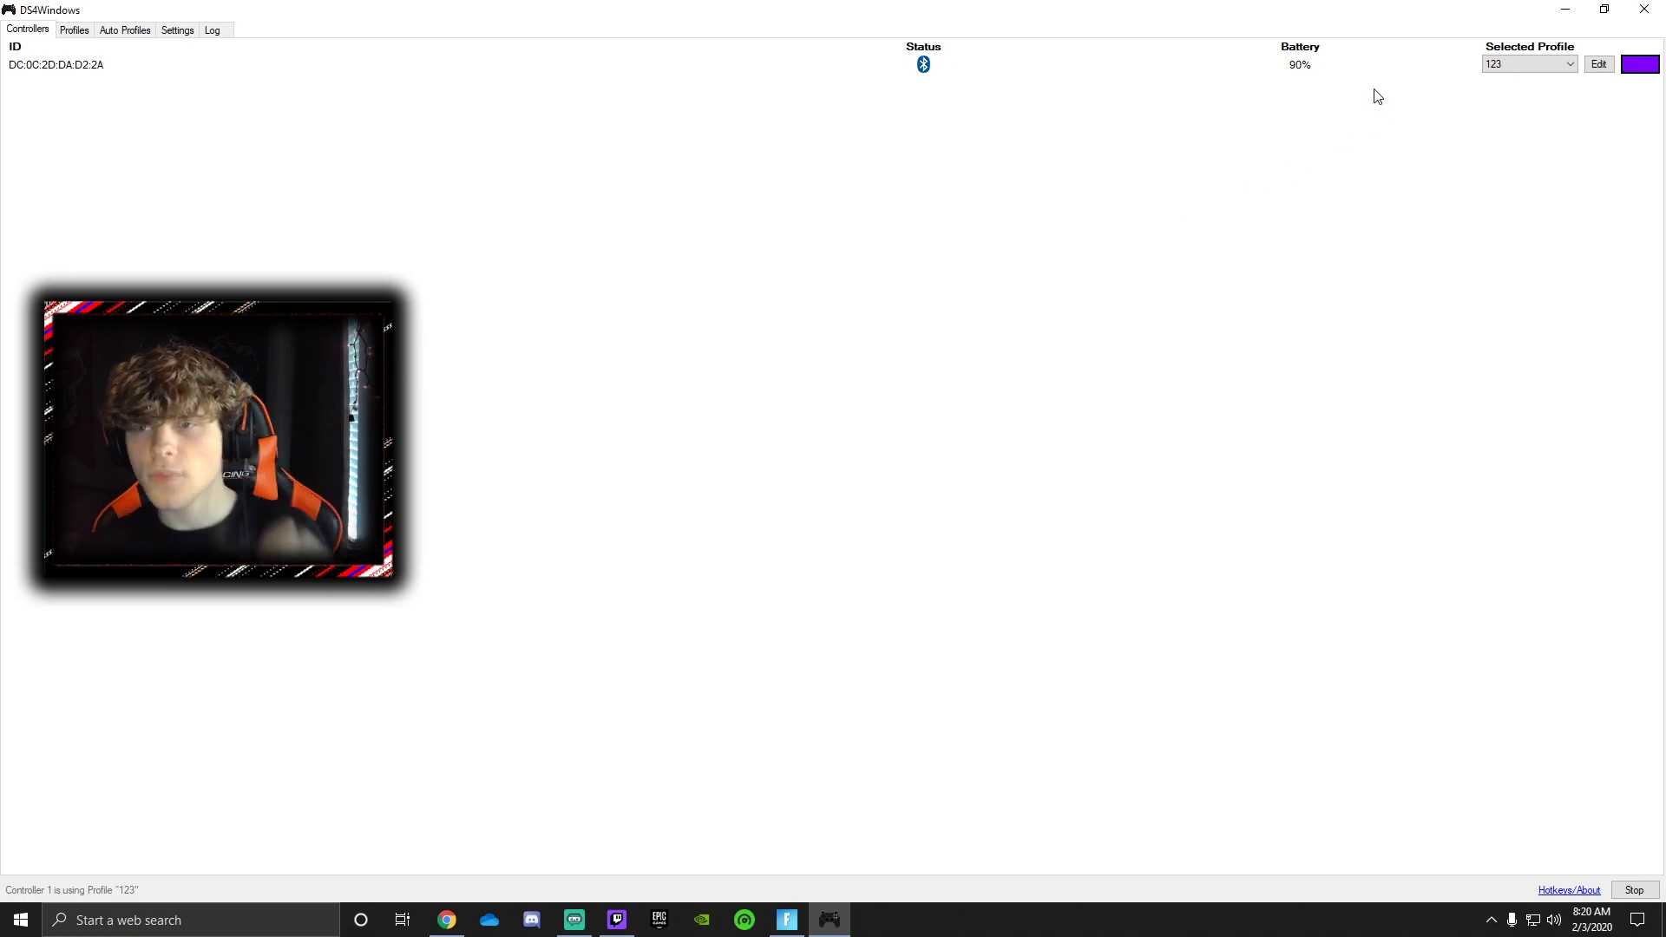
Restore DS4Windows to a small window, minimize Chrome, and bring Fortnite to the front.
{"action": "left_click", "coordinate": [1604, 12]}
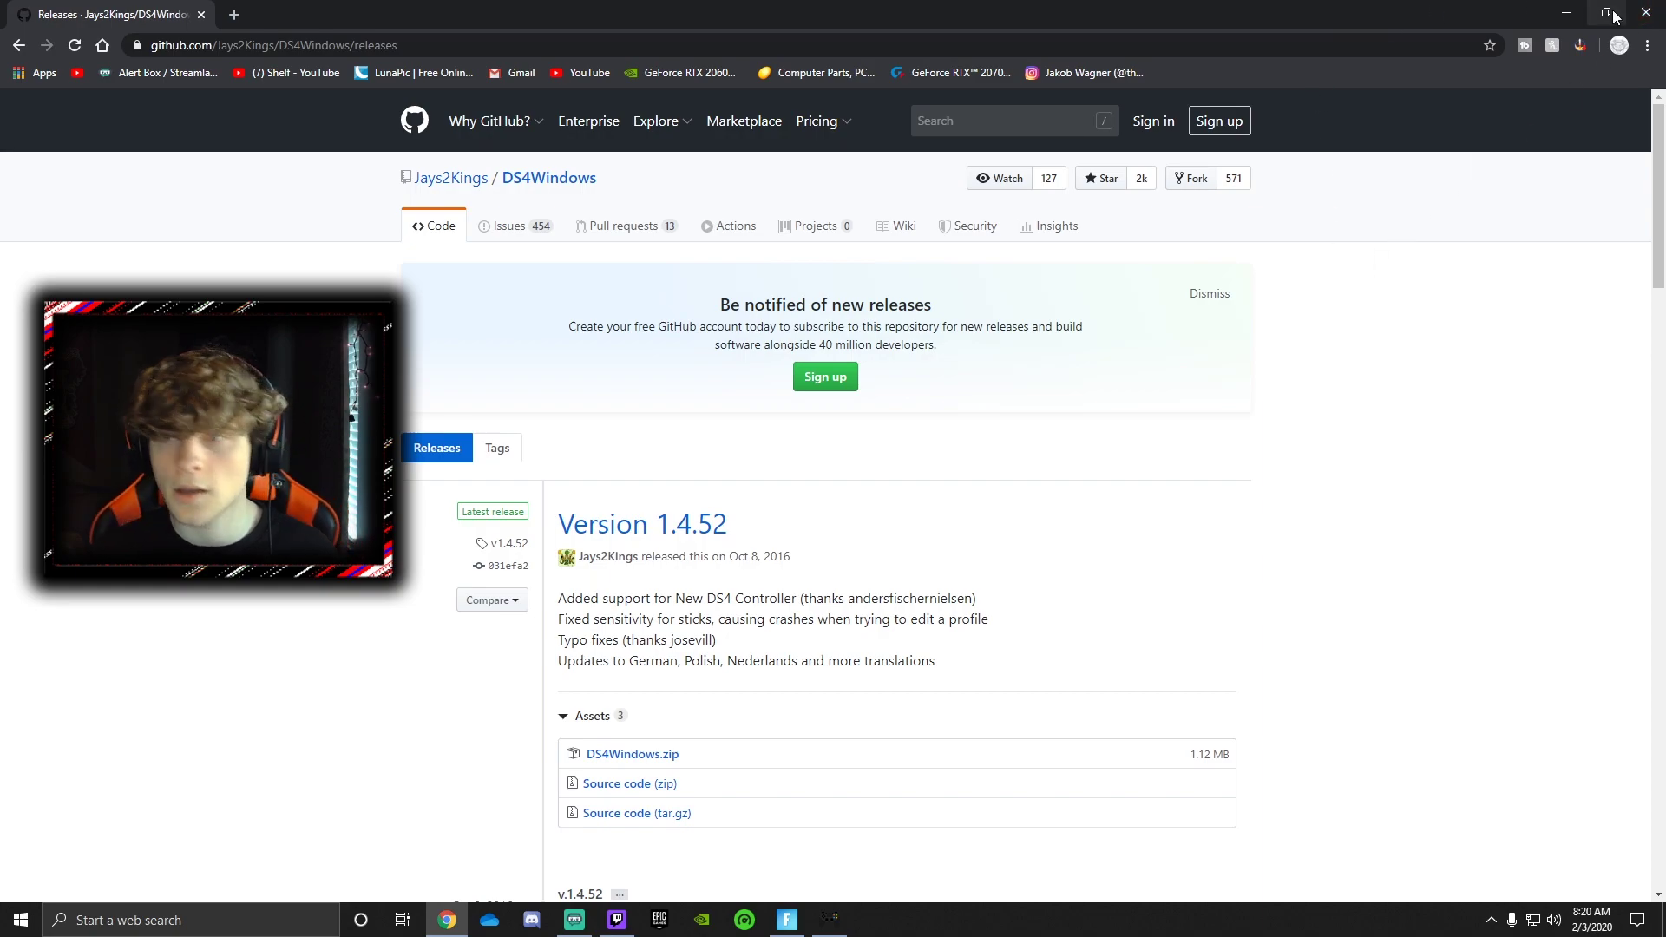
{"action": "left_click", "coordinate": [1645, 12]}
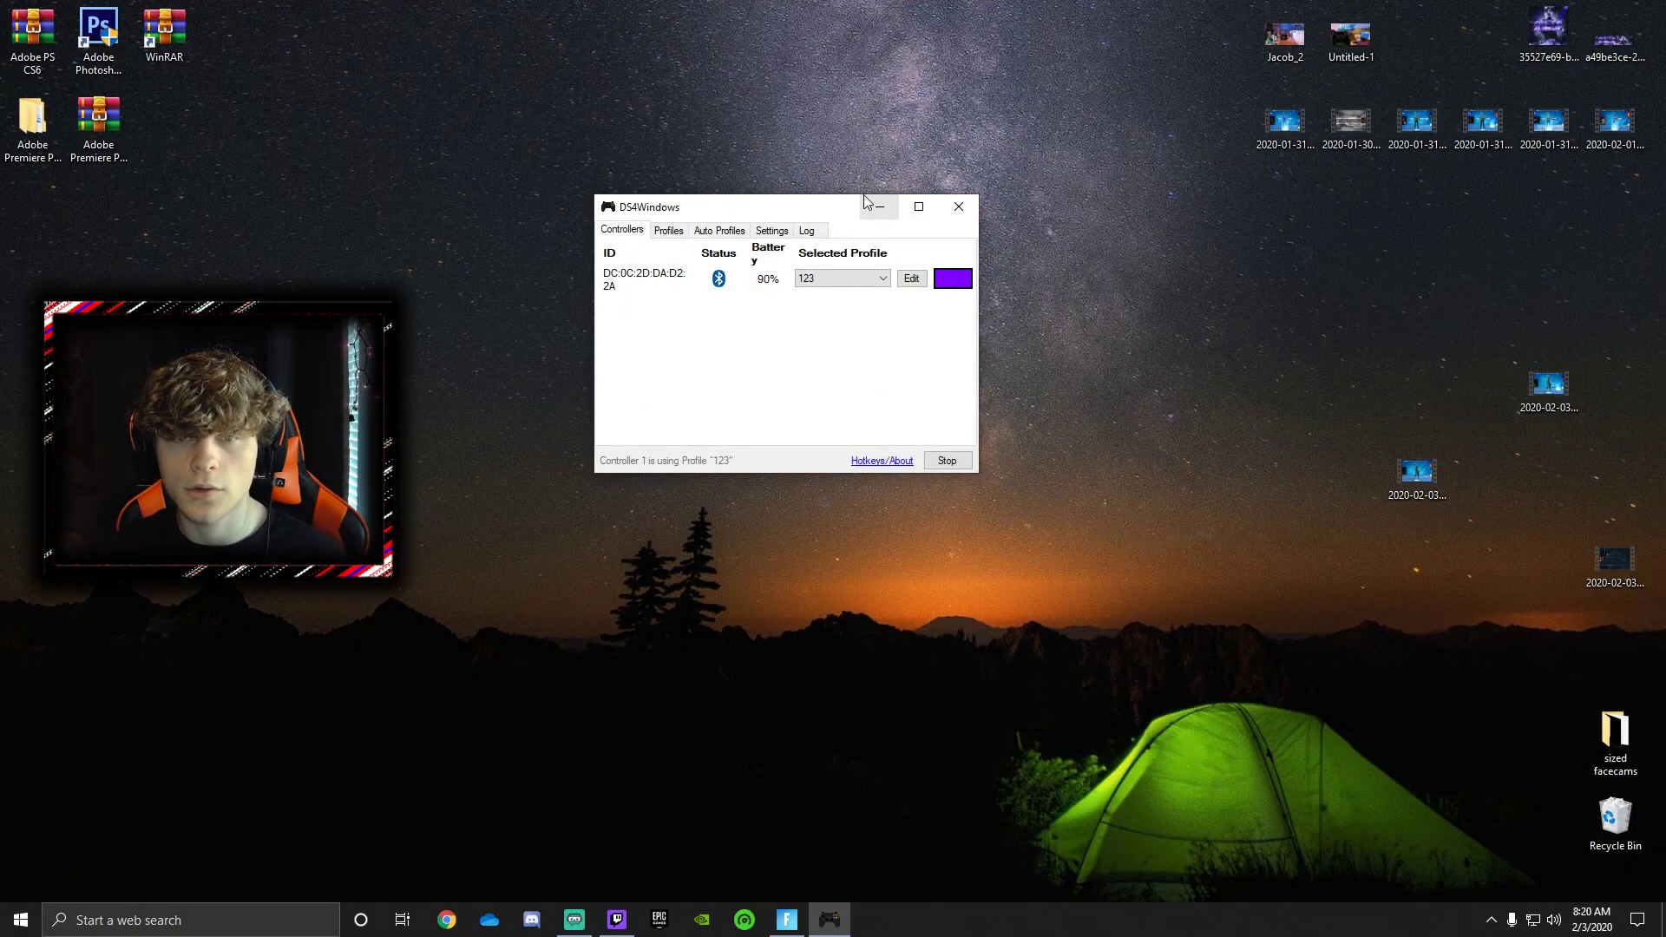
{"action": "left_click_drag", "start_coordinate": [862, 201], "coordinate": [333, 544]}
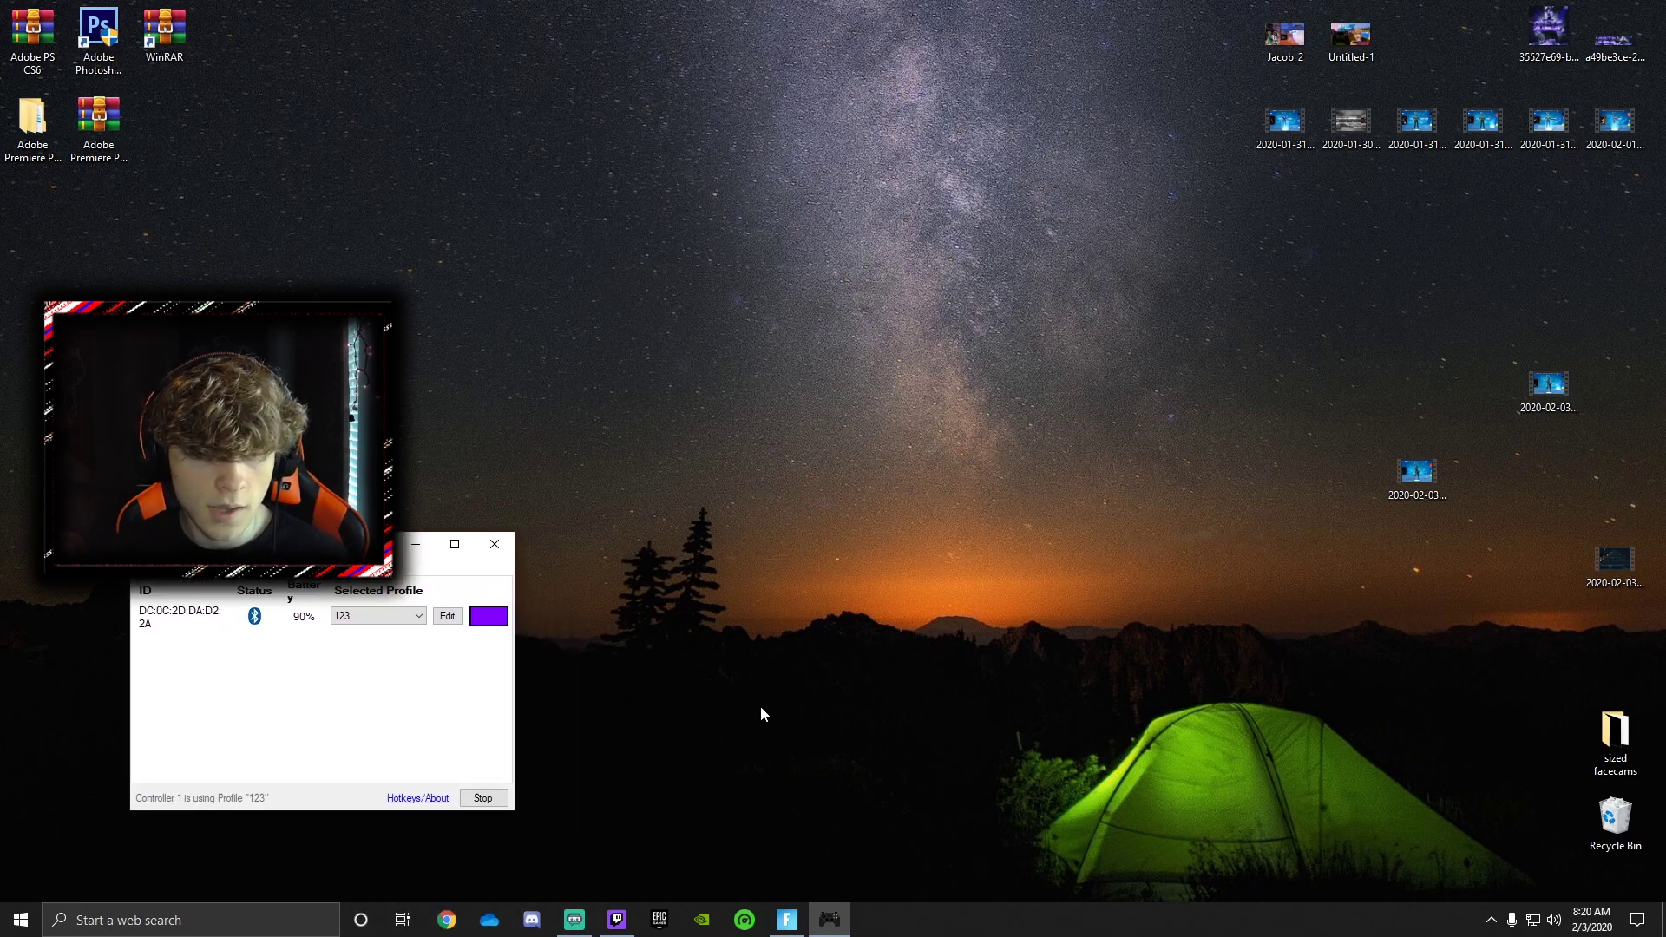
{"action": "left_click", "coordinate": [786, 920]}
Start Creative mode from Play, launch the server, and run into the Change Island rift.
{"action": "left_click", "coordinate": [382, 63]}
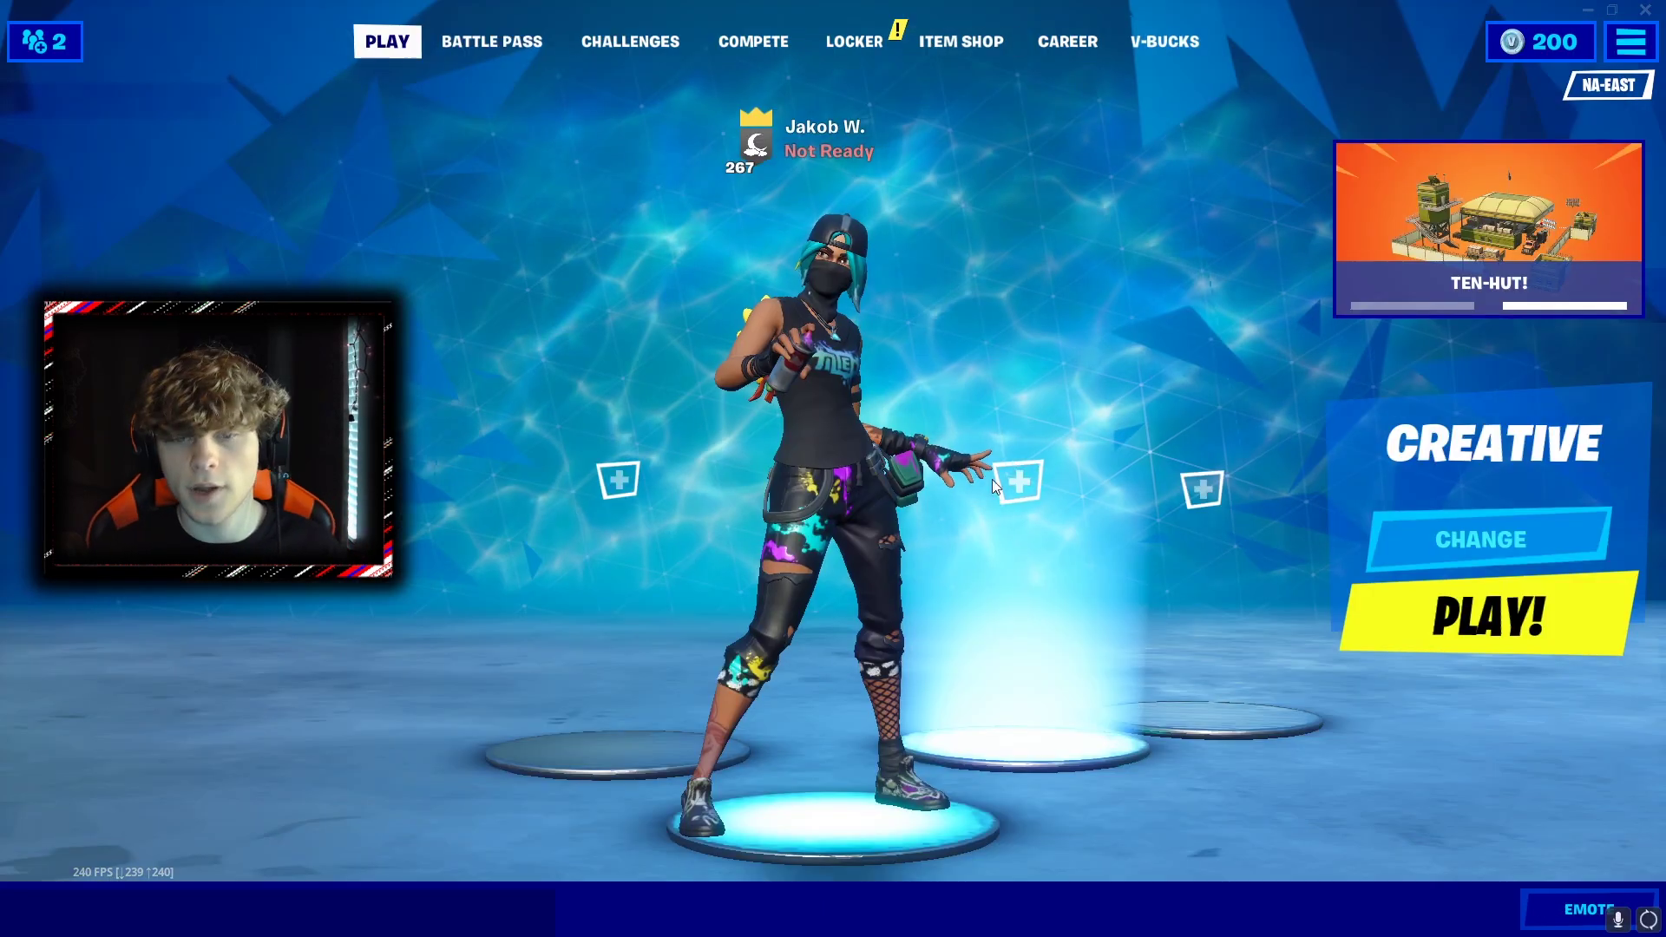
{"action": "left_click", "coordinate": [1531, 599]}
{"action": "left_click", "coordinate": [659, 779]}
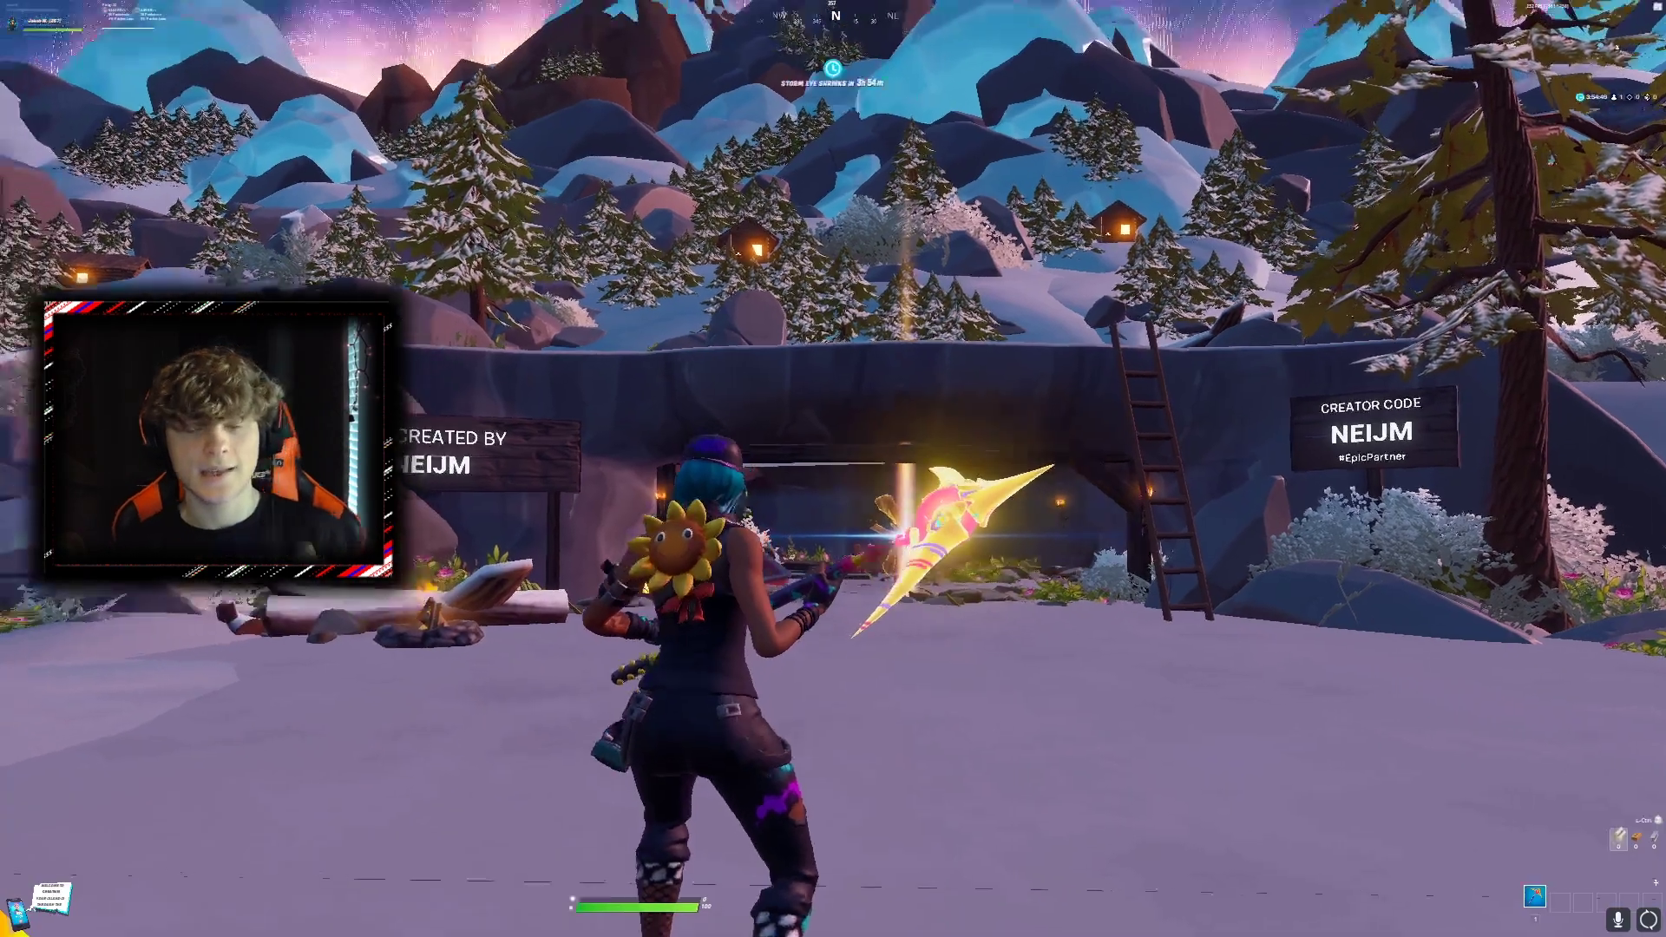
{"action": "key", "text": "w"}
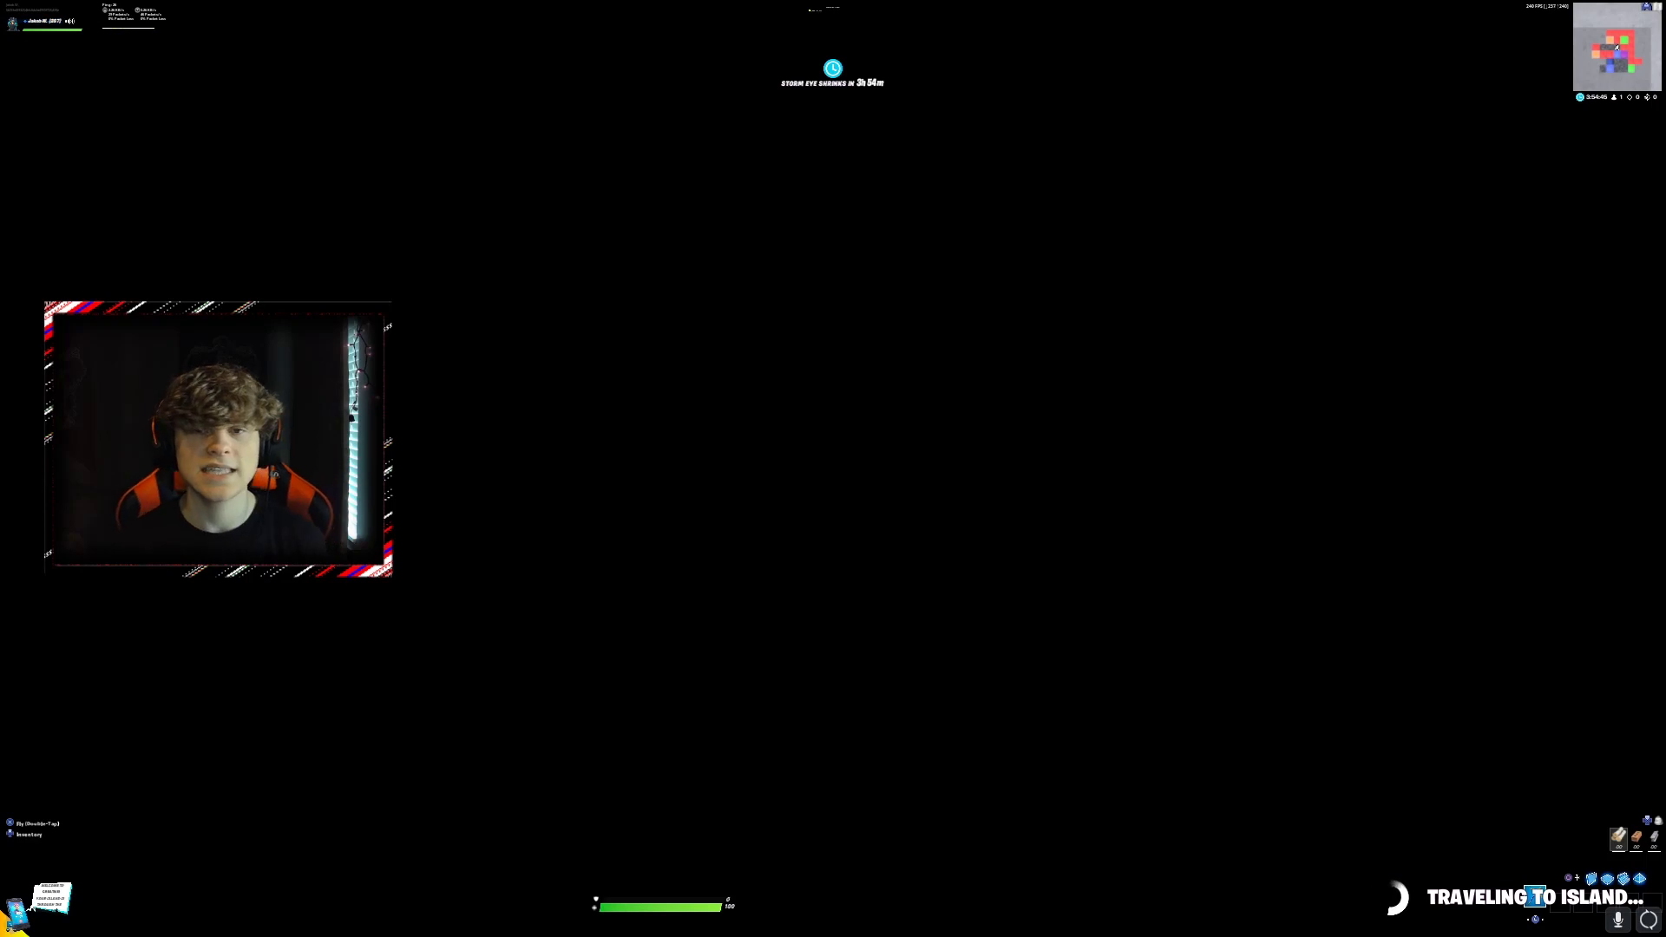
Start the game on the Grey Stars island from the pause menu, then enter build mode for walls.
{"action": "key", "text": "Escape"}
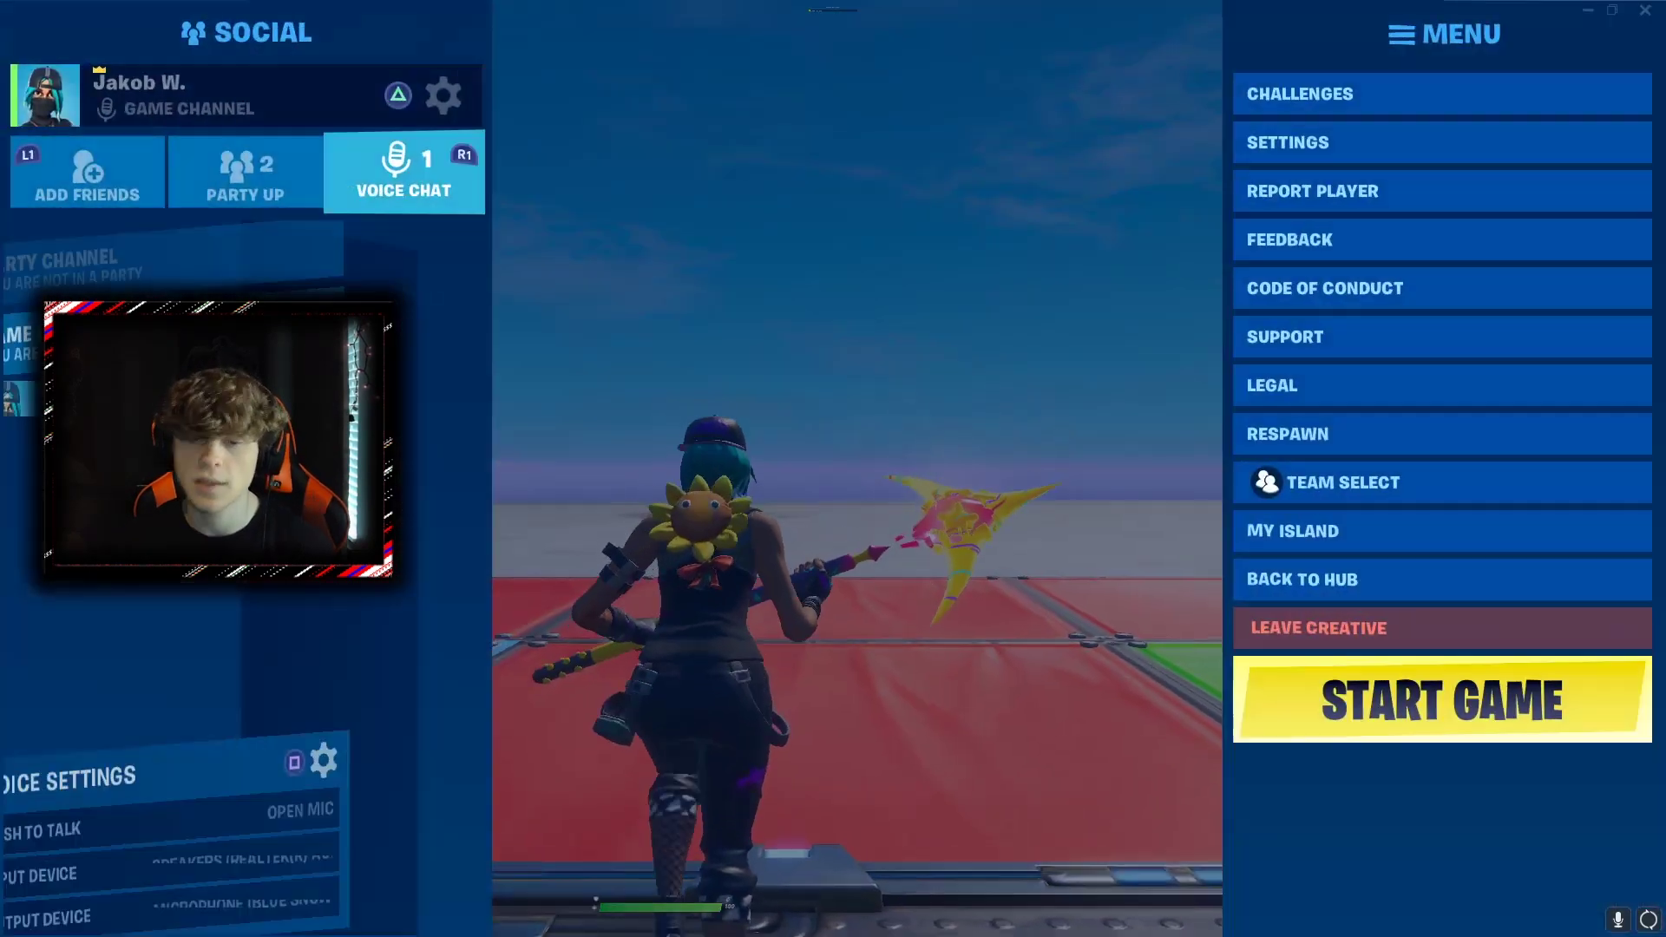
{"action": "key", "text": "Down"}
{"action": "key", "text": "Down"}
{"action": "key", "text": "Down"}
{"action": "key", "text": "Down"}
{"action": "key", "text": "Down"}
{"action": "key", "text": "Down"}
{"action": "key", "text": "Down"}
{"action": "key", "text": "Down"}
{"action": "key", "text": "Down"}
{"action": "key", "text": "Down"}
{"action": "key", "text": "Down"}
{"action": "key", "text": "Return"}
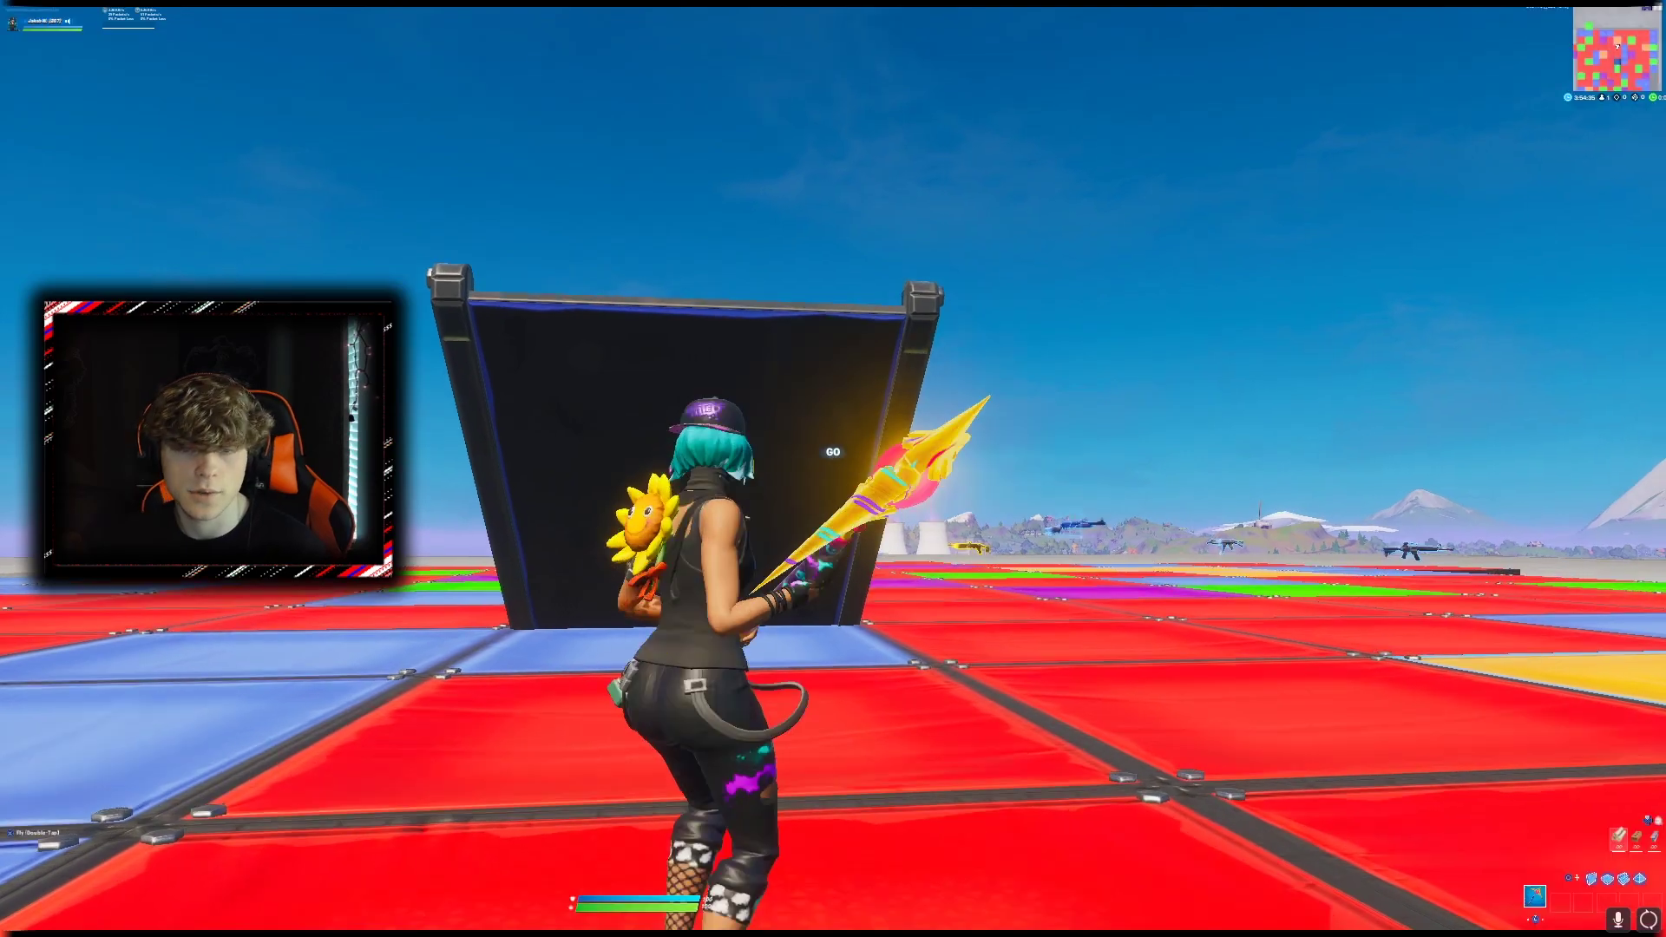
{"action": "key", "text": "q"}
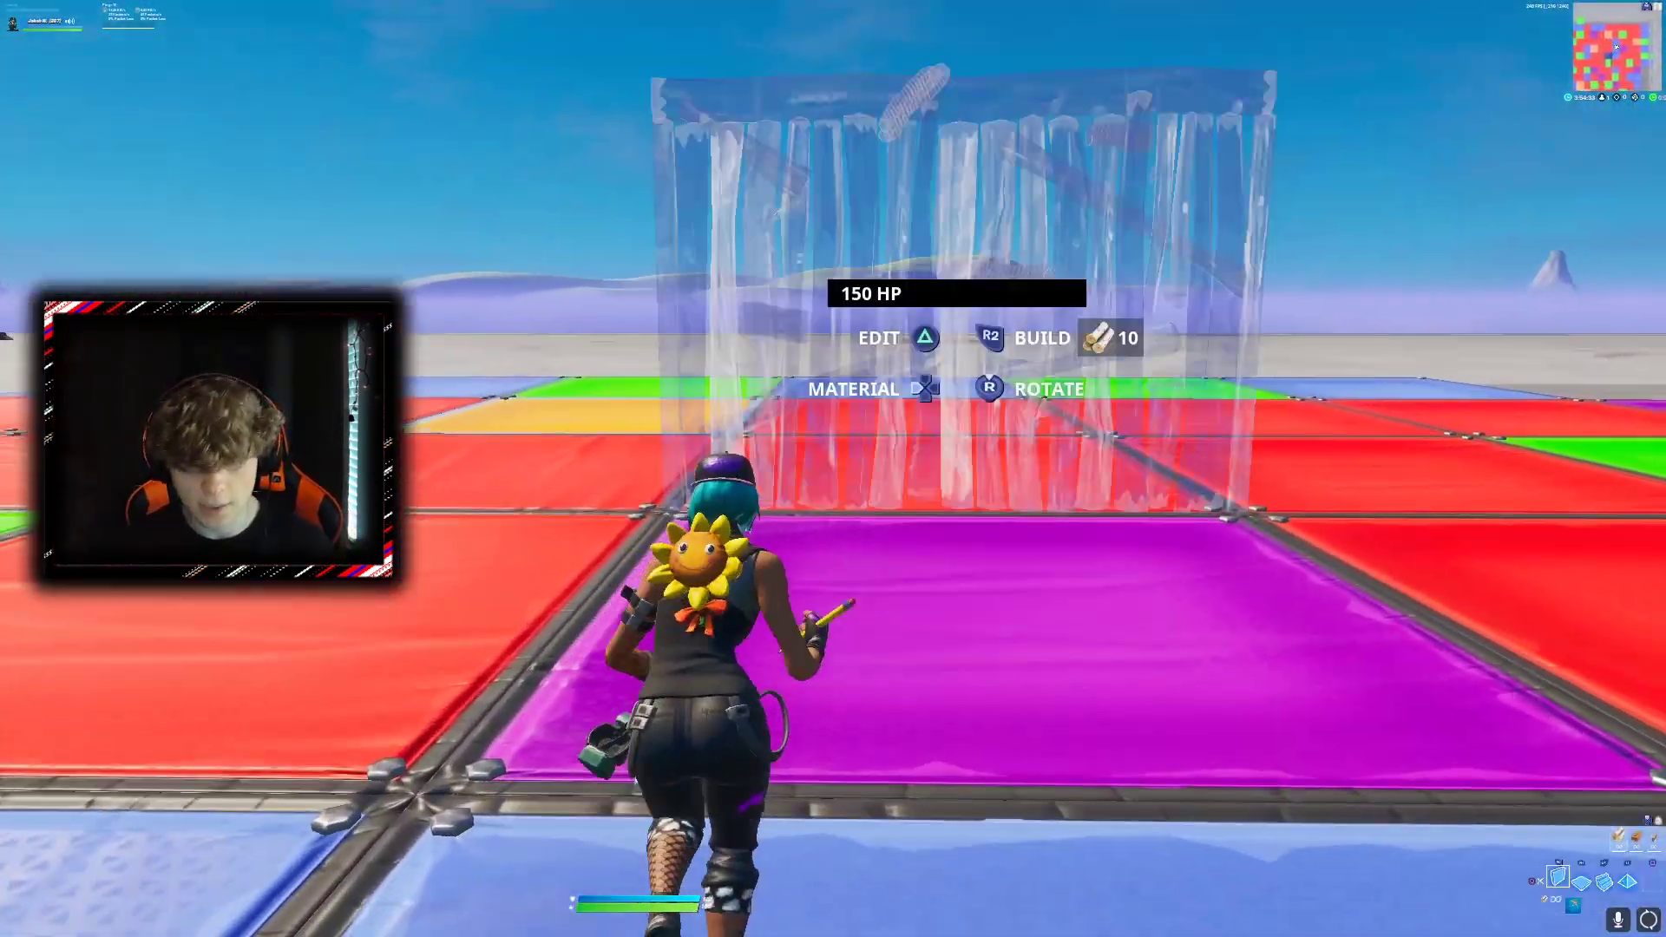